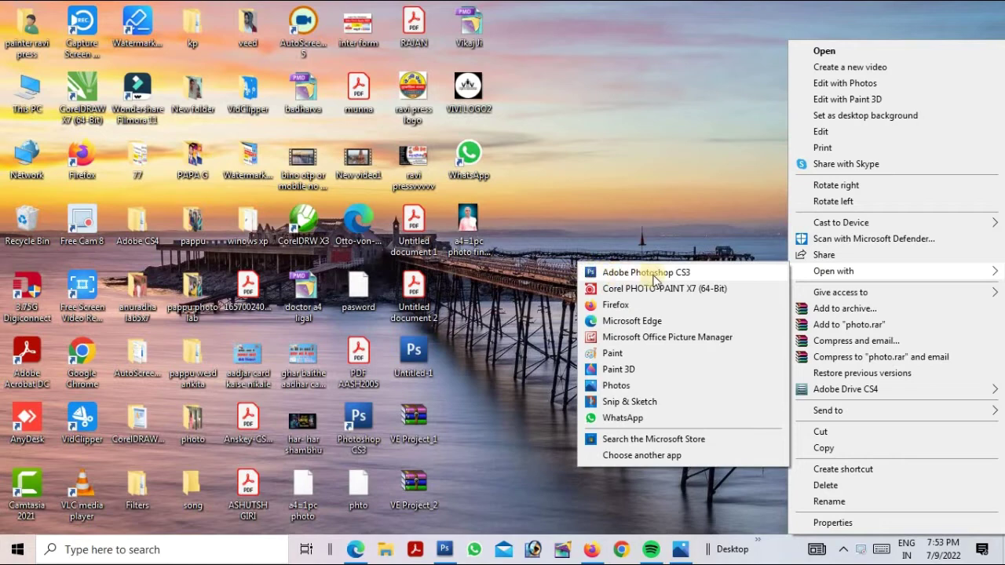
Open the desktop image photo.jpg in Adobe Photoshop CS3 and look over the man's portrait area
{"action": "left_click", "coordinate": [658, 275]}
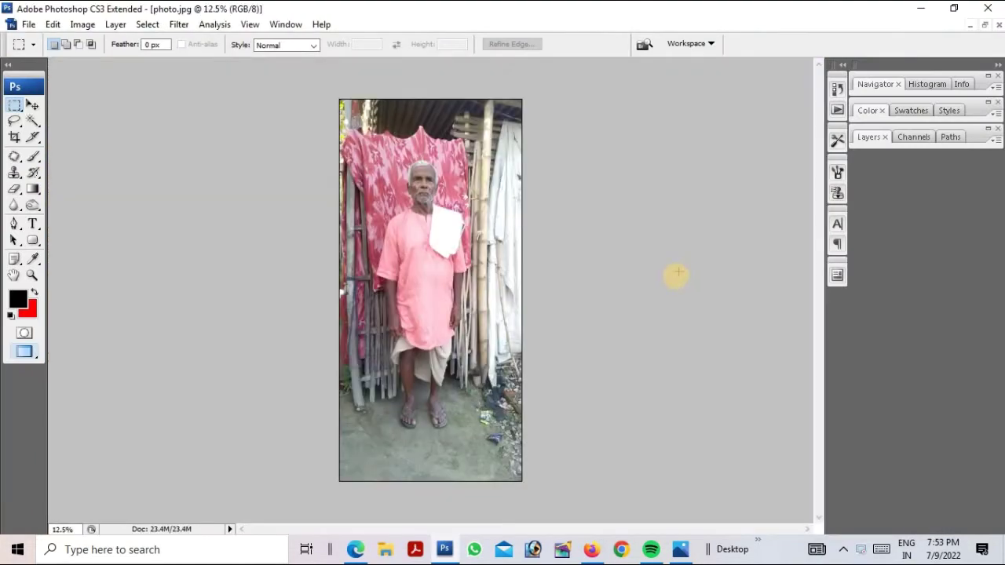
{"action": "key", "text": "v"}
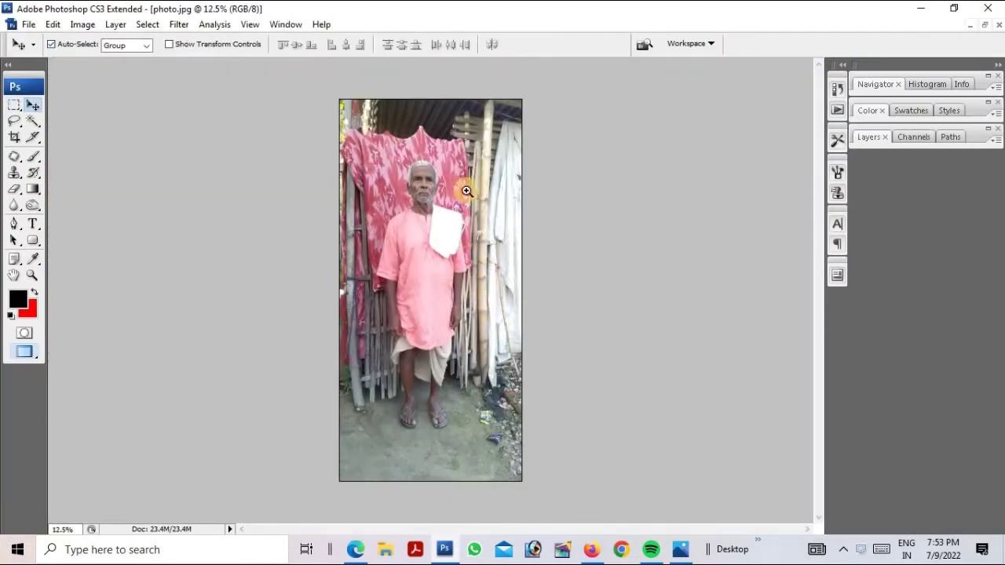
{"action": "left_click_drag", "start_coordinate": [466, 191], "coordinate": [474, 243]}
{"action": "scroll", "coordinate": [466, 274], "scroll_direction": "down", "scroll_amount": 5}
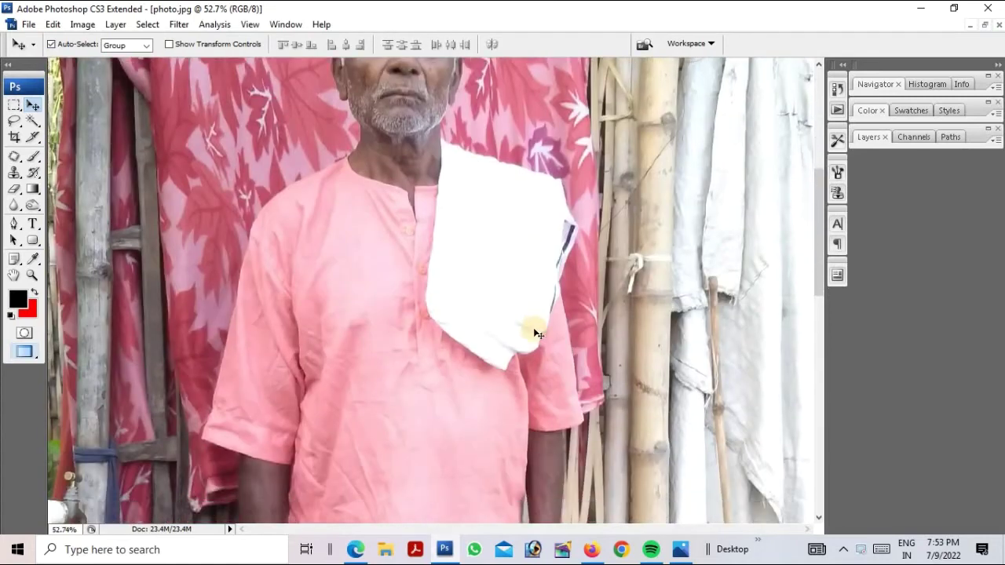
{"action": "scroll", "coordinate": [469, 296], "scroll_direction": "down", "scroll_amount": 3}
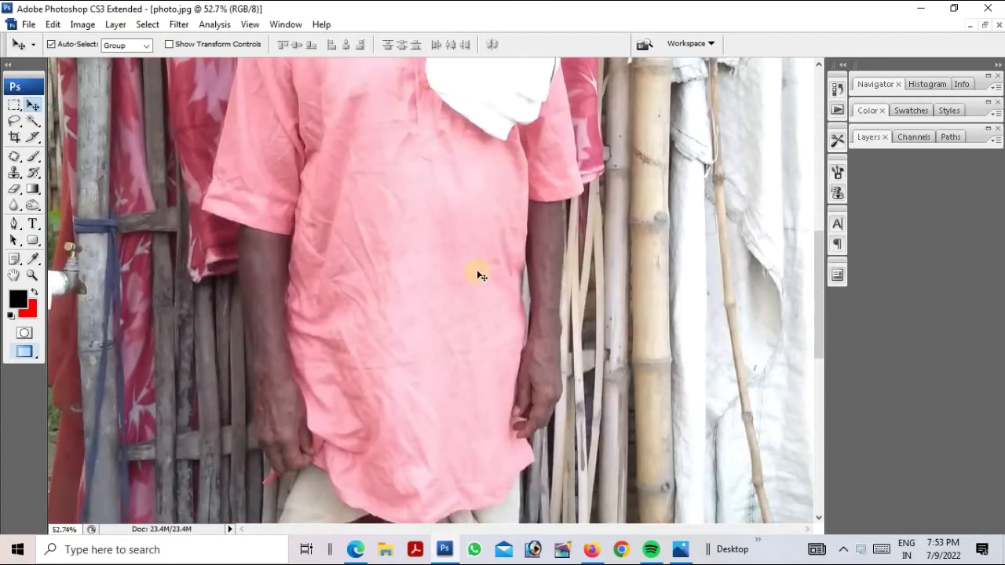
{"action": "key", "text": "ctrl+minus"}
{"action": "key", "text": "ctrl+minus"}
{"action": "key", "text": "ctrl+minus"}
{"action": "key", "text": "ctrl+minus"}
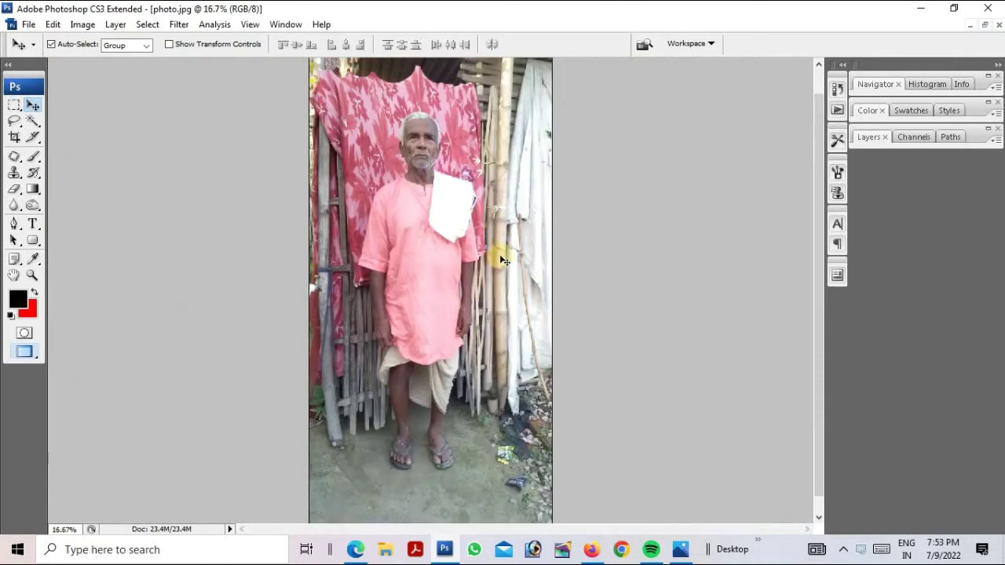
Create a new A4 document, 210 x 297 mm at 300 pixels/inch, in RGB Color with a white background
{"action": "left_click", "coordinate": [52, 24]}
{"action": "left_click", "coordinate": [30, 25]}
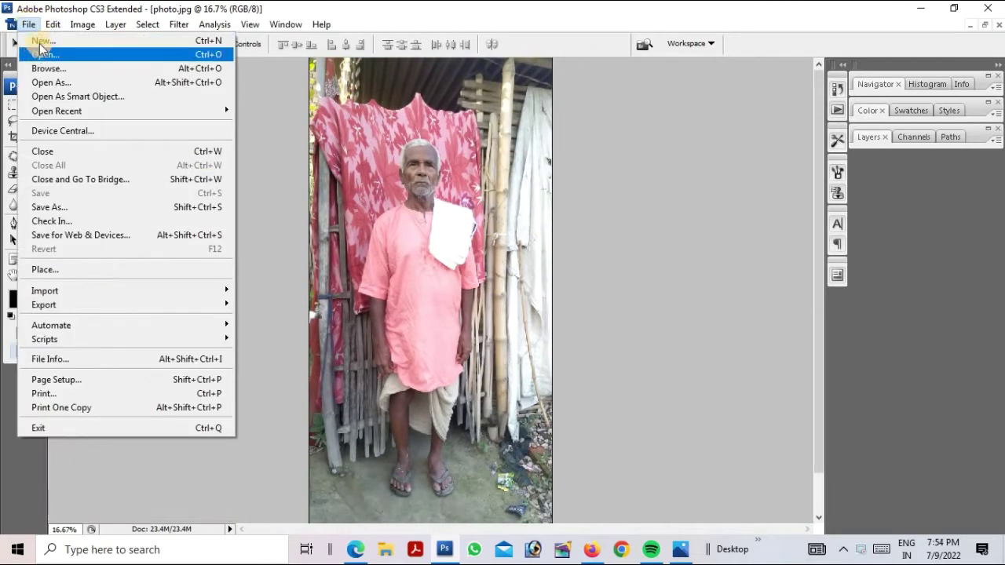
{"action": "left_click", "coordinate": [117, 41]}
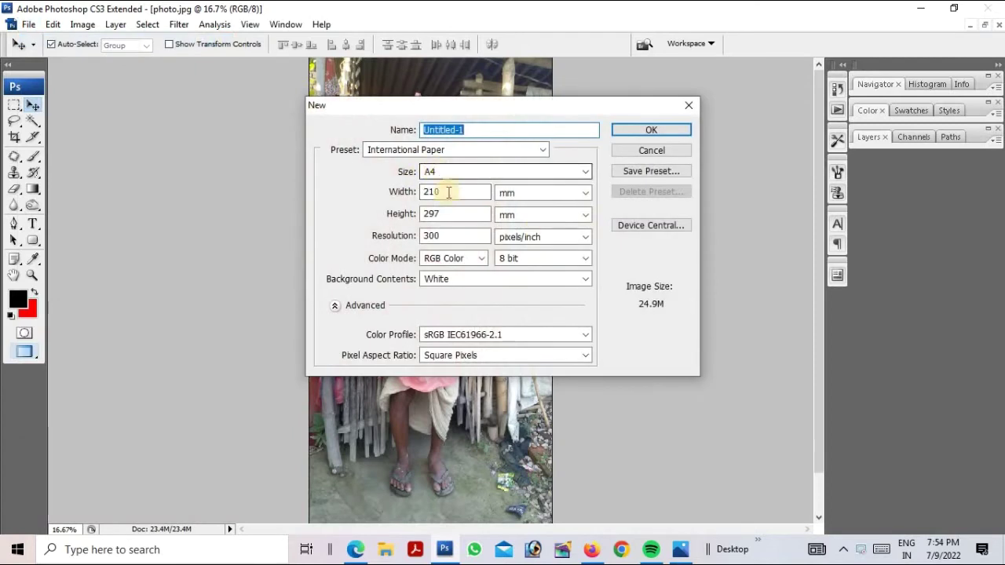
{"action": "left_click", "coordinate": [657, 132]}
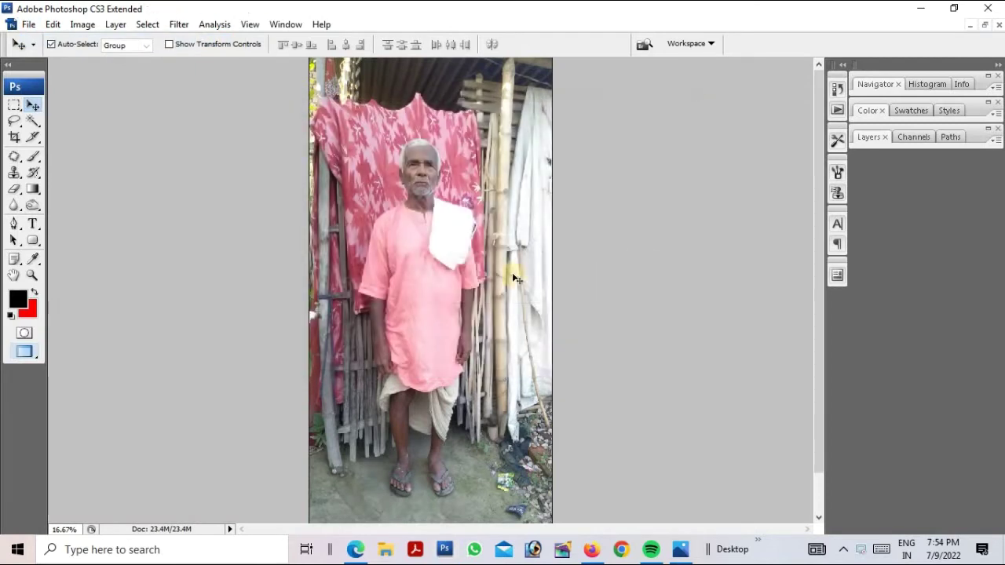
Arrange both documents in separate windows, copy the photo onto the blank A4 page and maximize that page
{"action": "key", "text": "f"}
{"action": "key", "text": "f"}
{"action": "key", "text": "f"}
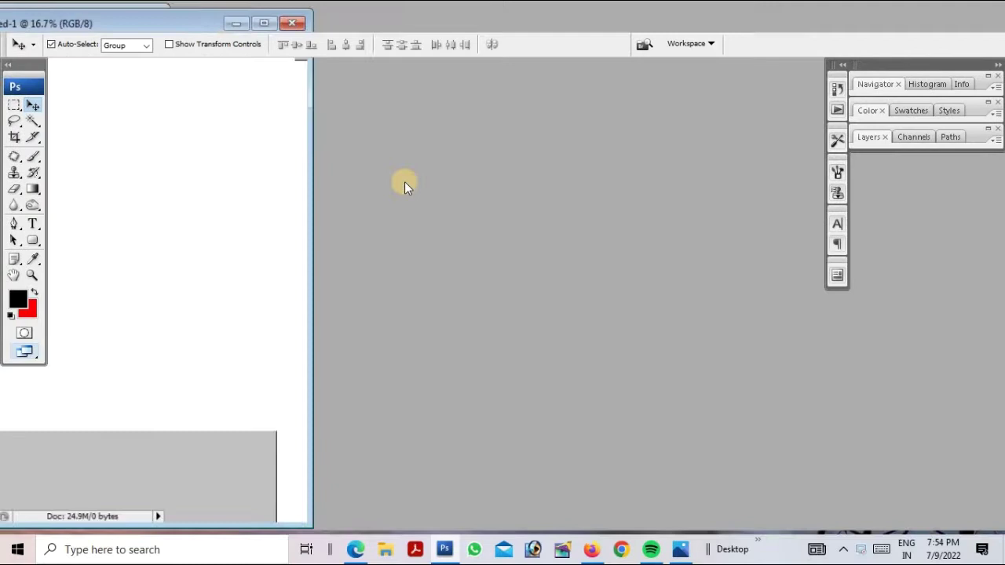
{"action": "left_click_drag", "start_coordinate": [272, 81], "coordinate": [592, 71]}
{"action": "left_click_drag", "start_coordinate": [173, 215], "coordinate": [546, 261]}
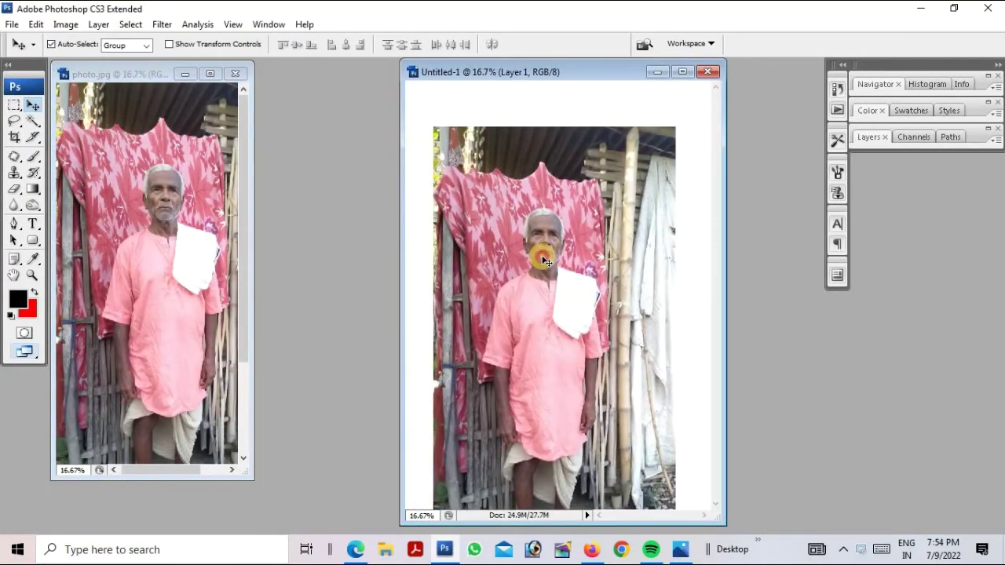
{"action": "key", "text": "ctrl+F10"}
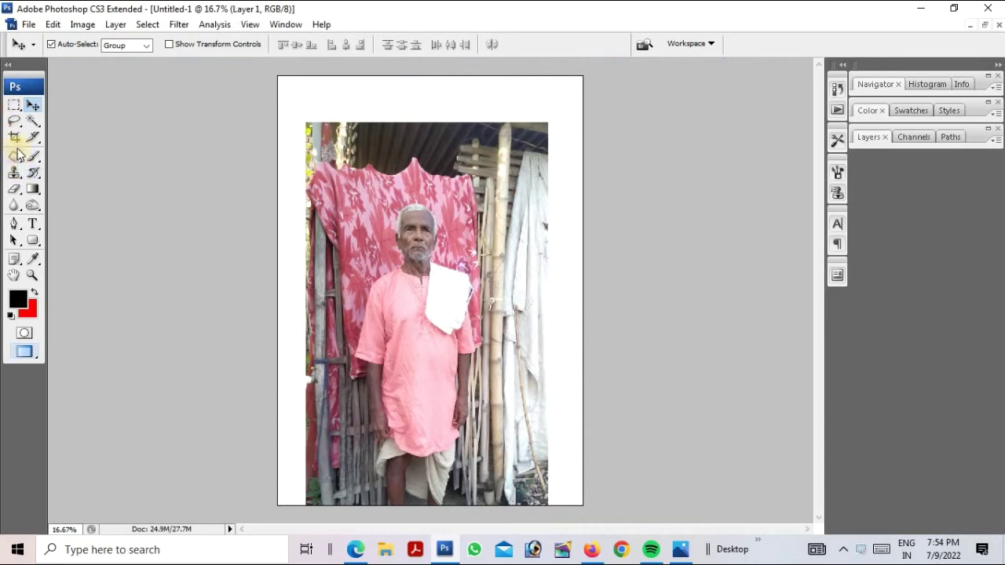
Select a rectangle around the man's head and chest and copy it to a new layer
{"action": "left_click", "coordinate": [15, 105]}
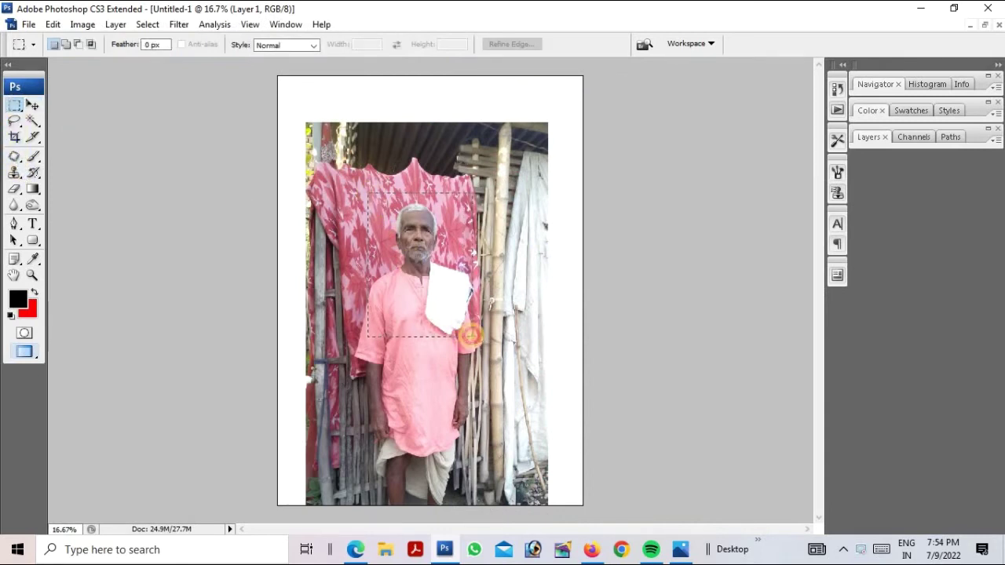
{"action": "left_click_drag", "start_coordinate": [475, 344], "coordinate": [472, 343]}
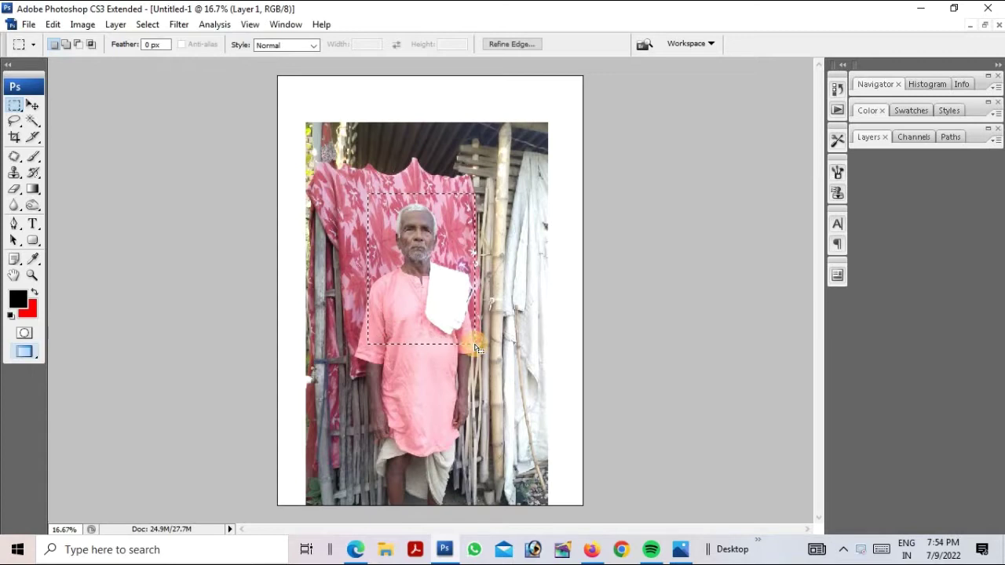
{"action": "left_click", "coordinate": [374, 206]}
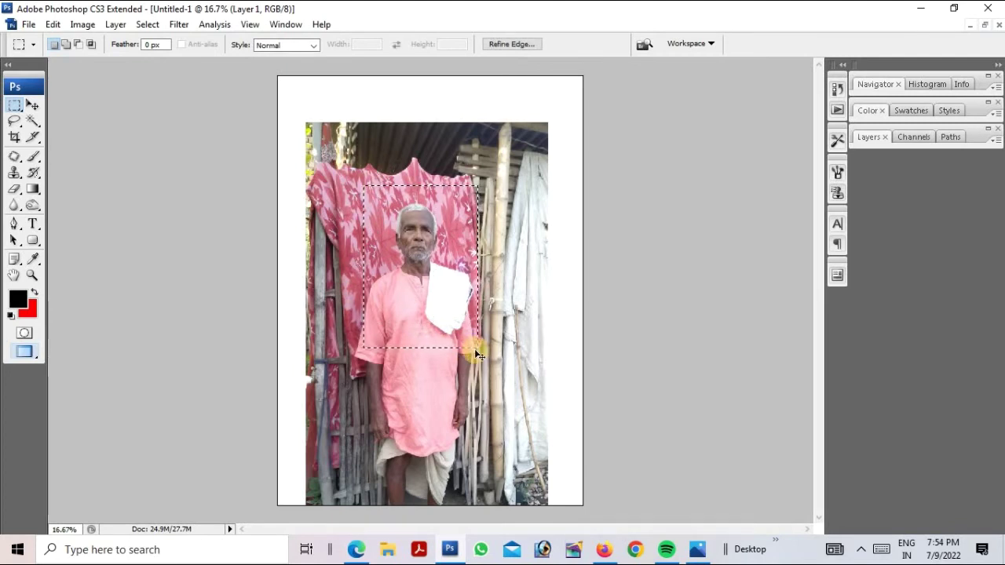
{"action": "key", "text": "ctrl+j"}
Delete the full-length photo layer, leaving only the head-and-chest copy on the page
{"action": "key", "text": "v"}
{"action": "left_click_drag", "start_coordinate": [498, 419], "coordinate": [445, 416]}
{"action": "key", "text": "Delete"}
Scale the head-and-chest copy to about 244.5% and position it to fill most of the A4 page
{"action": "left_click_drag", "start_coordinate": [427, 320], "coordinate": [360, 465]}
{"action": "key", "text": "ctrl+t"}
{"action": "left_click_drag", "start_coordinate": [418, 314], "coordinate": [576, 156]}
{"action": "mouse_move", "coordinate": [299, 110]}
{"action": "left_mouse_down"}
{"action": "mouse_move", "coordinate": [279, 96]}
{"action": "mouse_move", "coordinate": [290, 93]}
{"action": "left_mouse_up"}
{"action": "left_click_drag", "start_coordinate": [563, 94], "coordinate": [571, 86]}
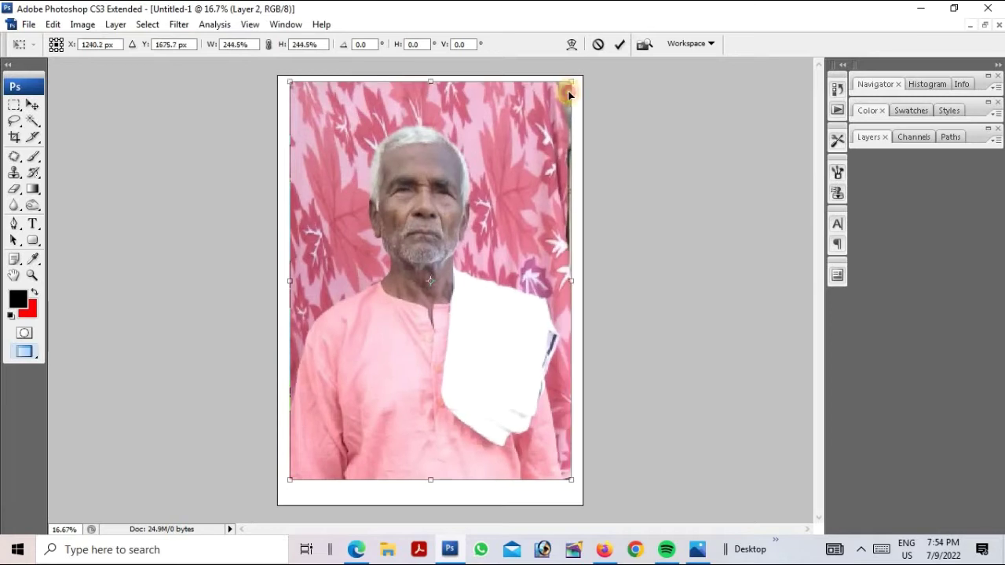
{"action": "double_click", "coordinate": [502, 230]}
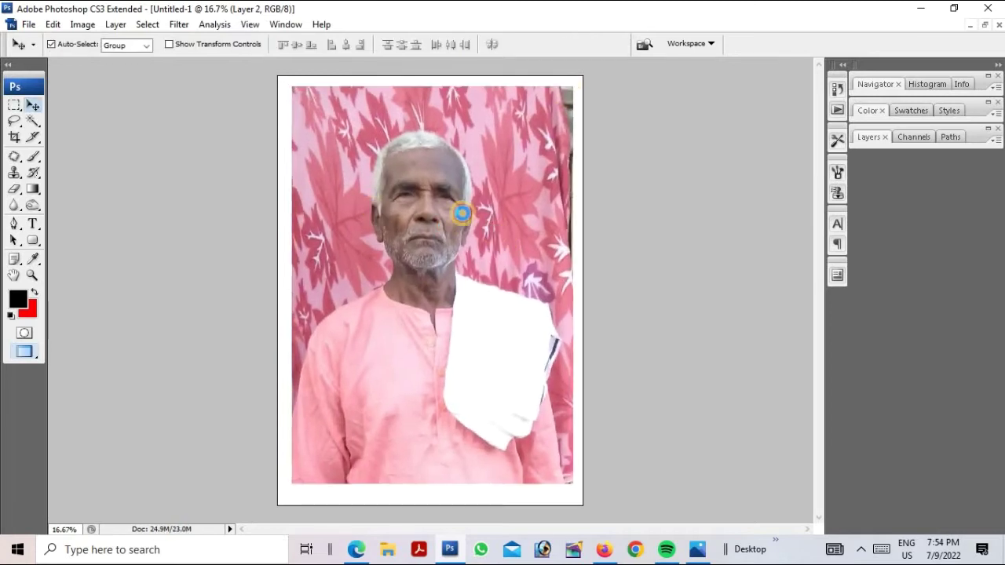
{"action": "left_click", "coordinate": [404, 208]}
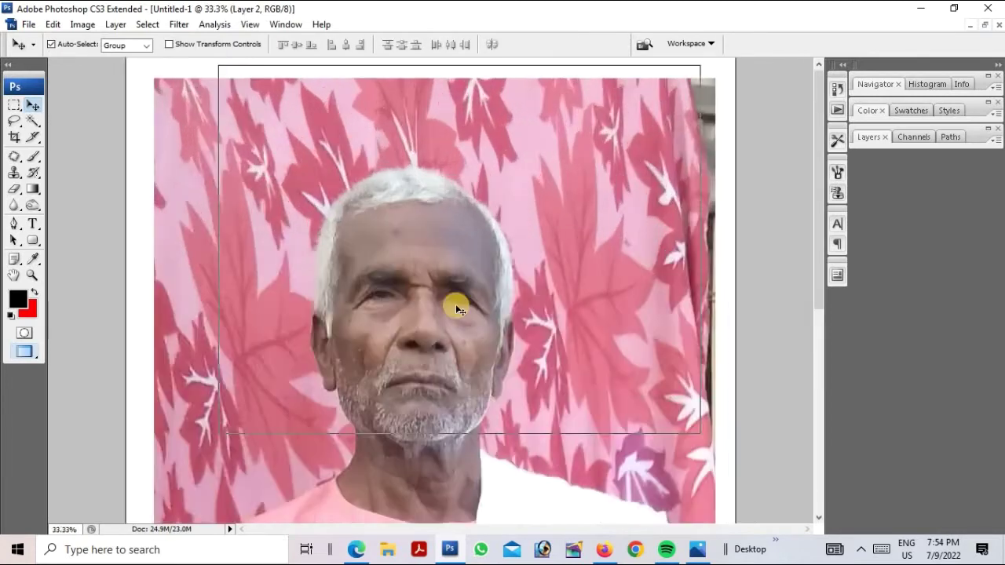
{"action": "left_click", "coordinate": [455, 280]}
{"action": "scroll", "coordinate": [390, 240], "scroll_direction": "down", "scroll_amount": 3}
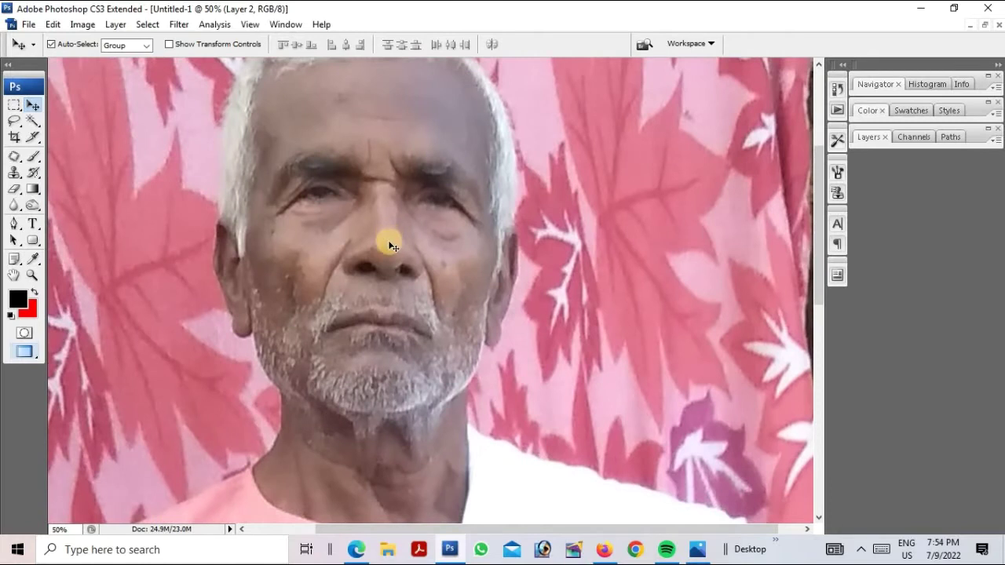
{"action": "key", "text": "ctrl+m"}
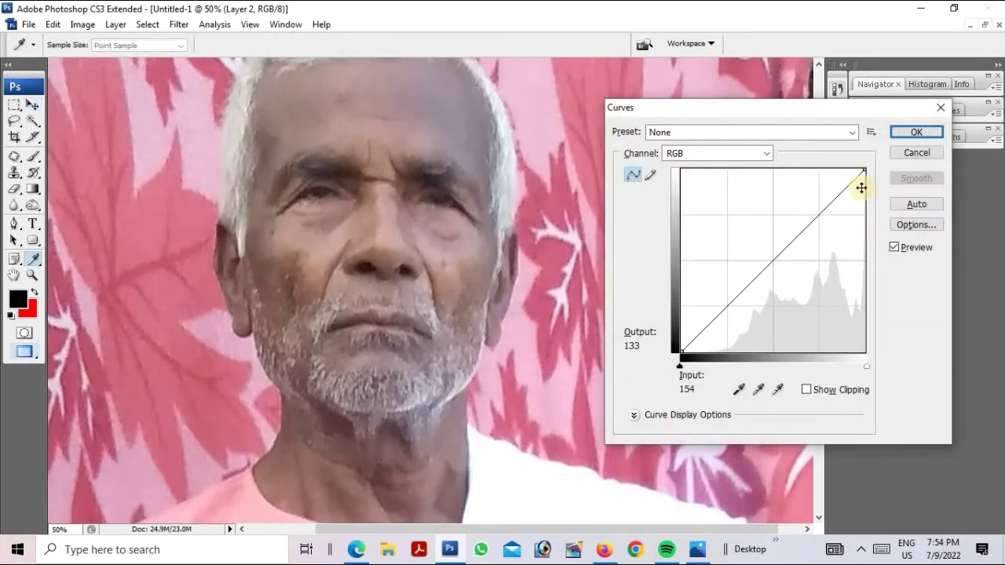
{"action": "left_click_drag", "start_coordinate": [673, 106], "coordinate": [565, 112]}
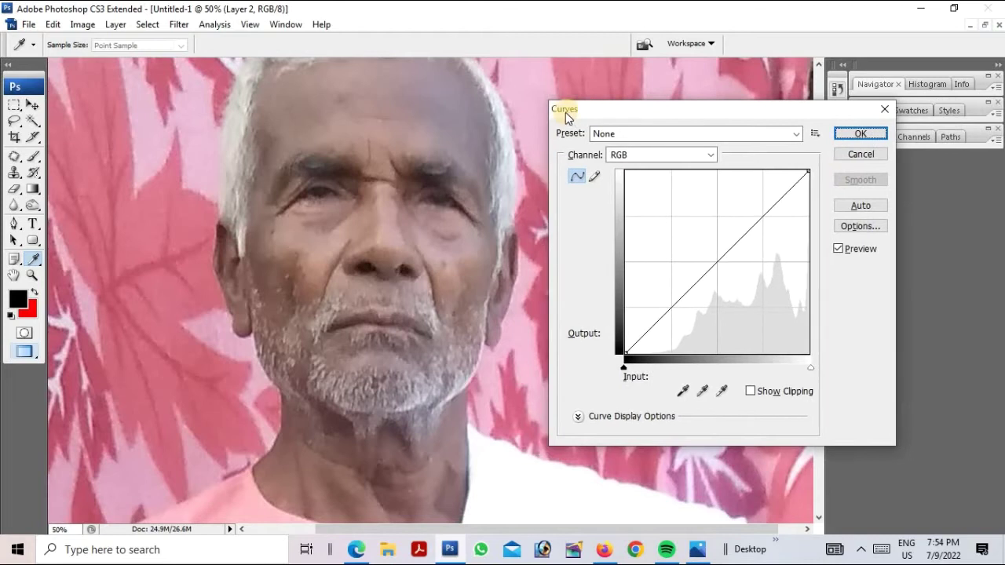
{"action": "left_click", "coordinate": [853, 160]}
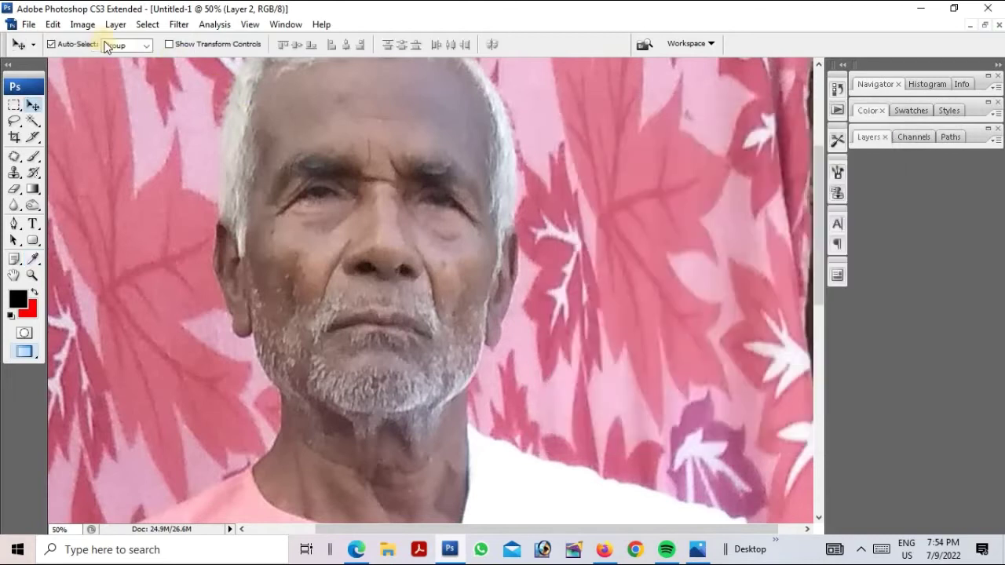
Brighten the portrait with Curves, mapping input 121 to output 137 in RGB and input 116 to output 134 in Red
{"action": "left_click", "coordinate": [83, 24]}
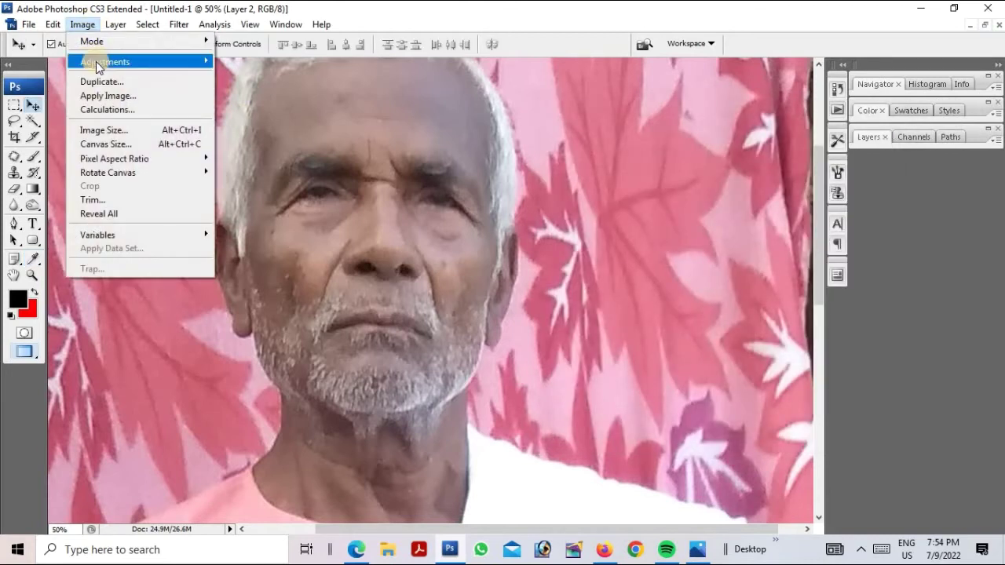
{"action": "mouse_move", "coordinate": [96, 61]}
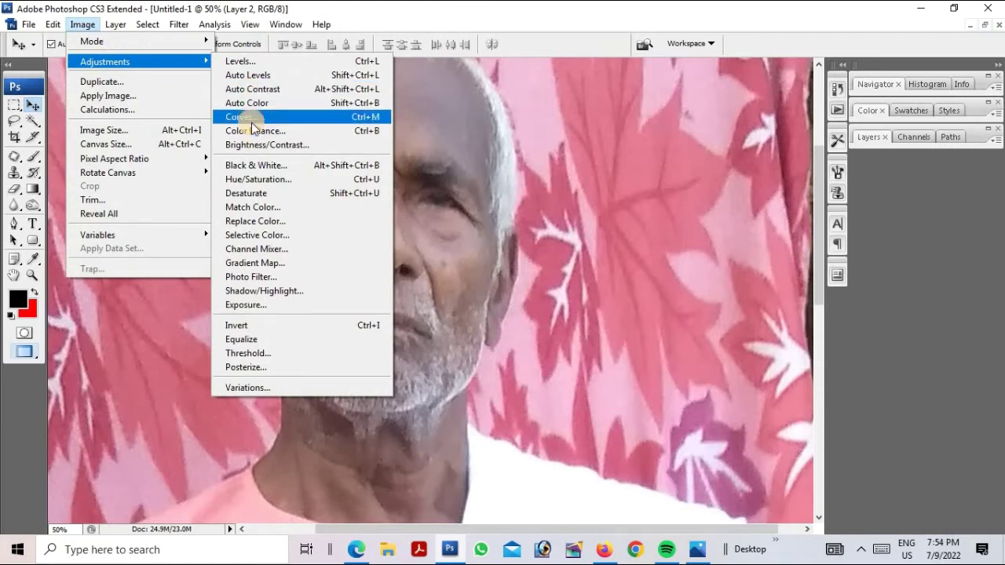
{"action": "left_click", "coordinate": [370, 117]}
{"action": "left_click_drag", "start_coordinate": [717, 256], "coordinate": [711, 255]}
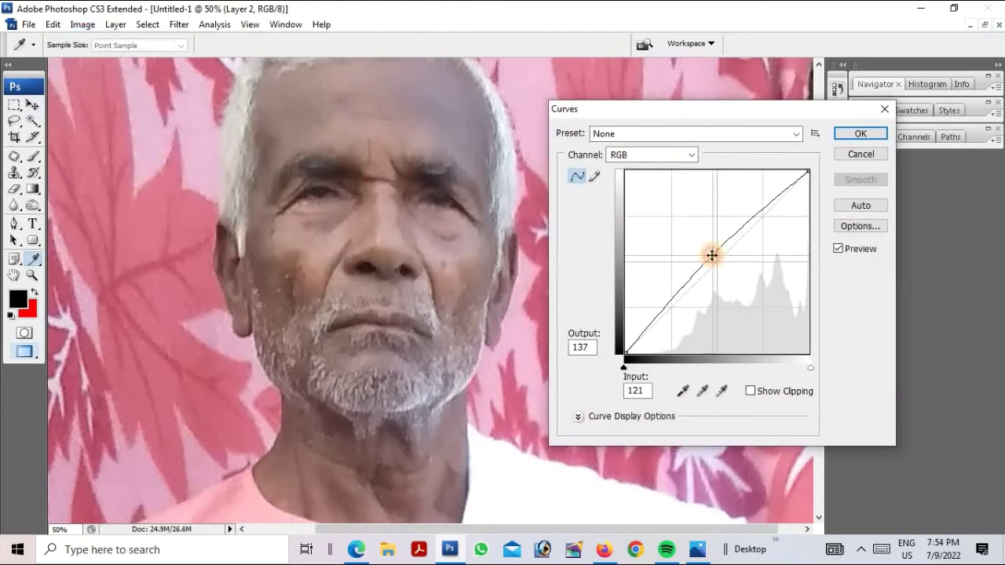
{"action": "left_click", "coordinate": [624, 154]}
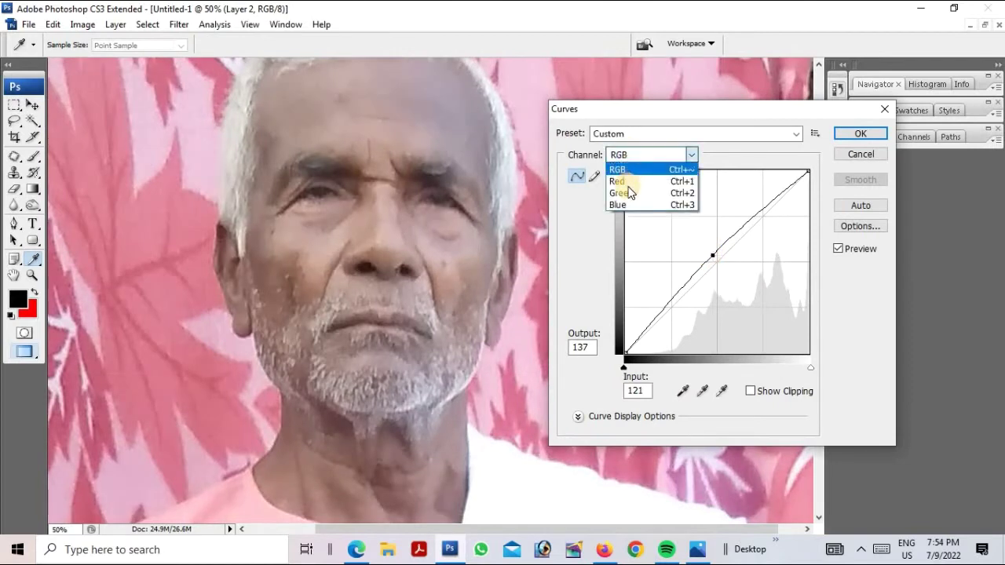
{"action": "left_click", "coordinate": [622, 182]}
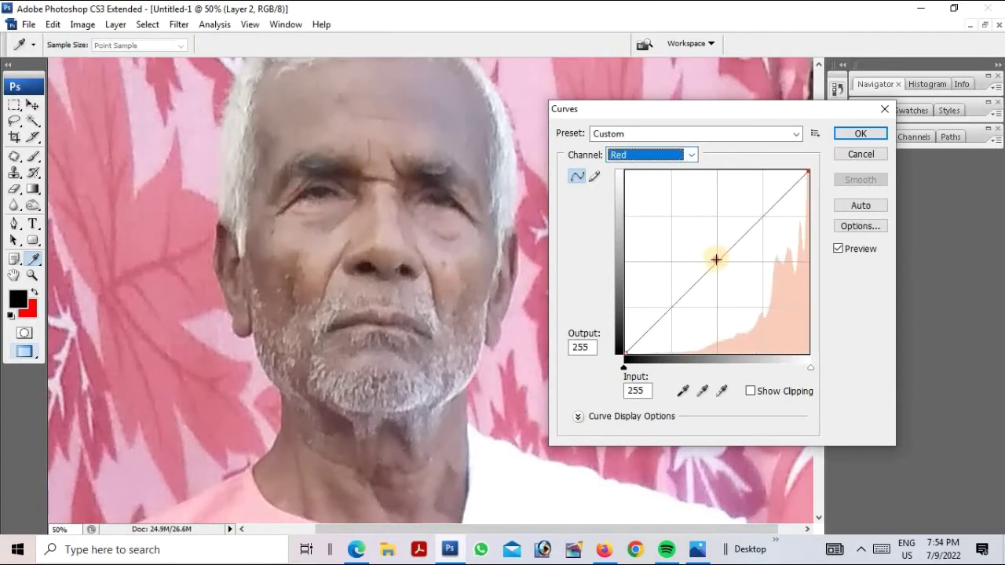
{"action": "left_click_drag", "start_coordinate": [715, 259], "coordinate": [708, 258]}
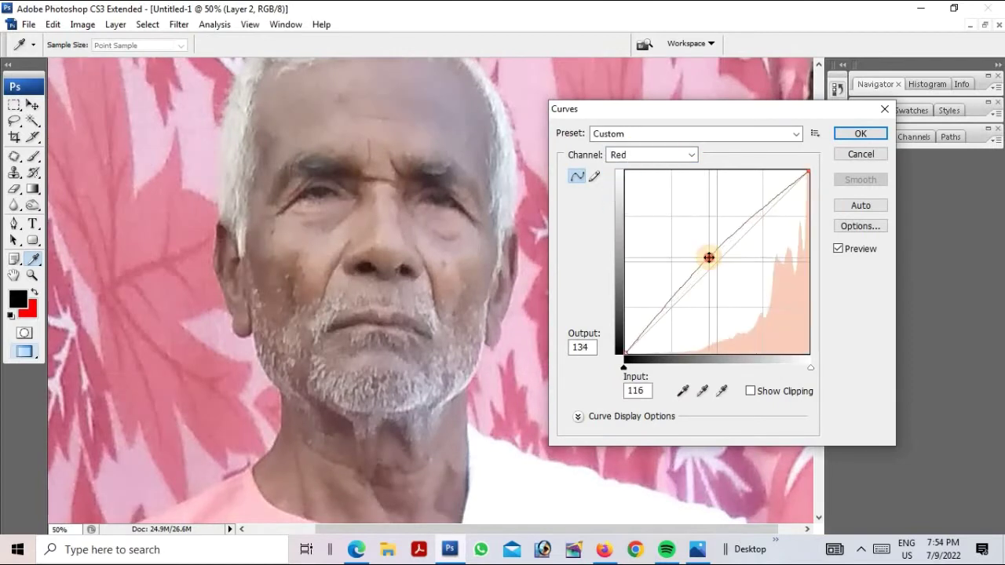
{"action": "left_click", "coordinate": [865, 138]}
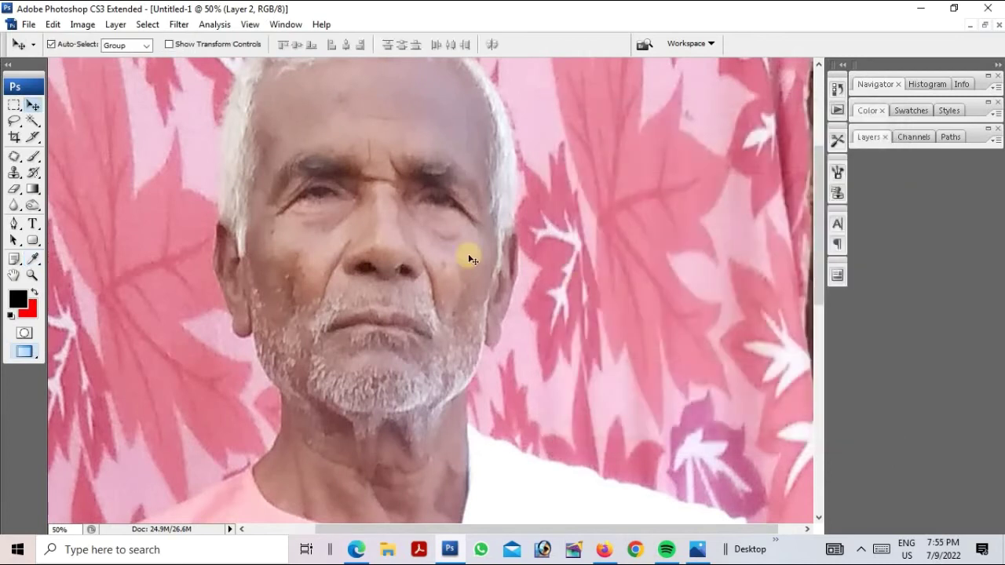
Increase the portrait's contrast with Levels, using a shadow input of 26 and a highlight input of about 246
{"action": "left_click", "coordinate": [83, 25]}
{"action": "mouse_move", "coordinate": [106, 61]}
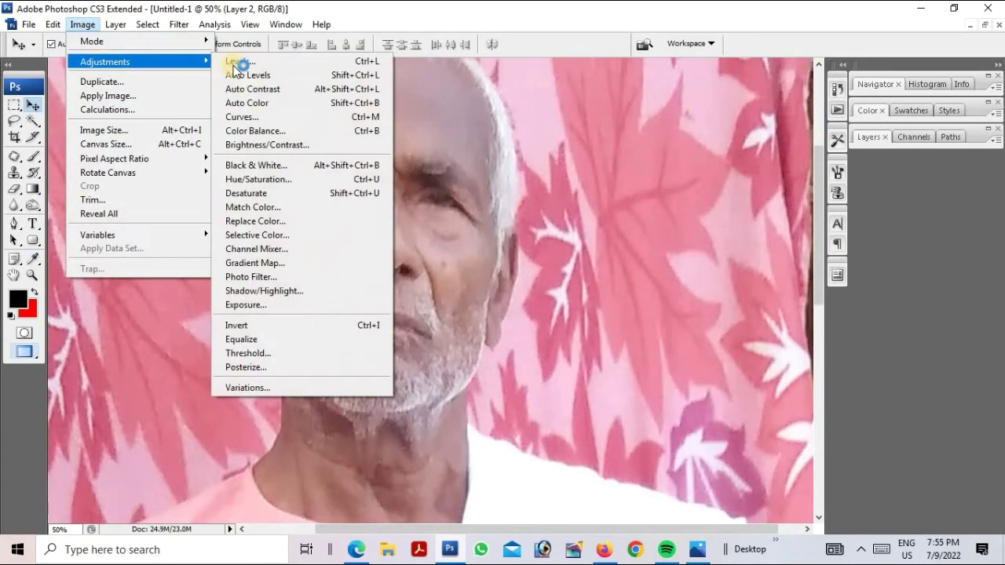
{"action": "left_click", "coordinate": [233, 63]}
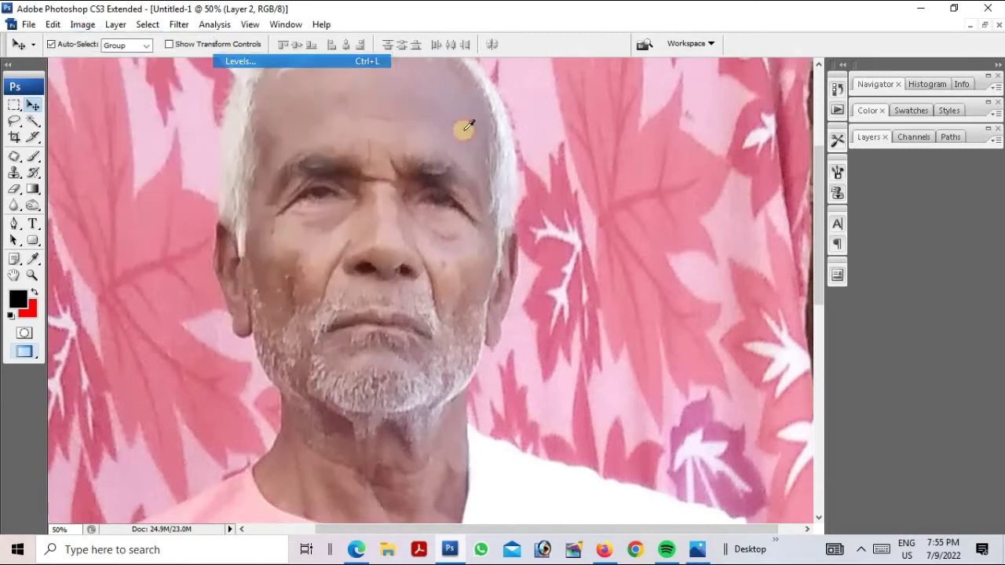
{"action": "left_click_drag", "start_coordinate": [659, 197], "coordinate": [655, 203]}
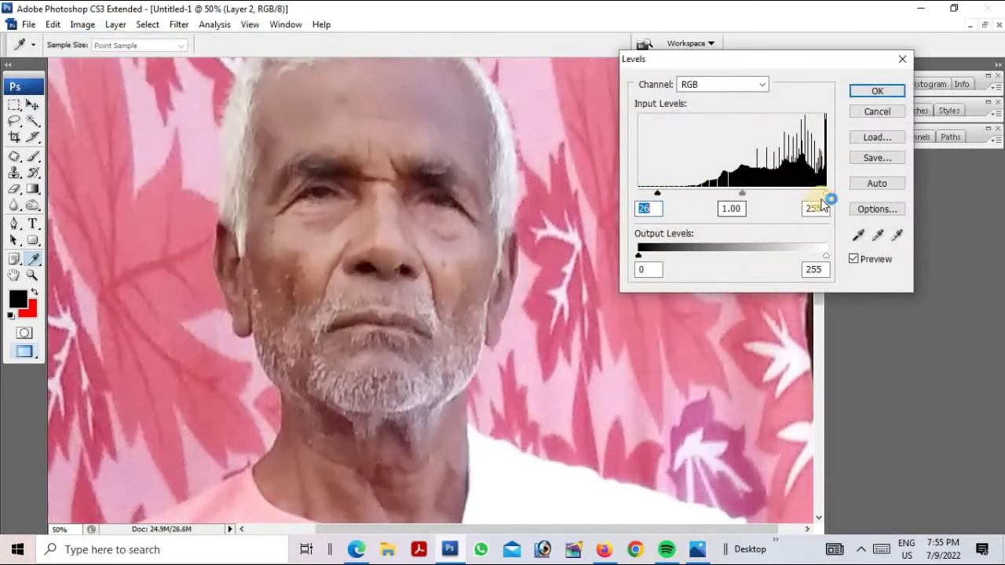
{"action": "left_click_drag", "start_coordinate": [820, 196], "coordinate": [818, 197]}
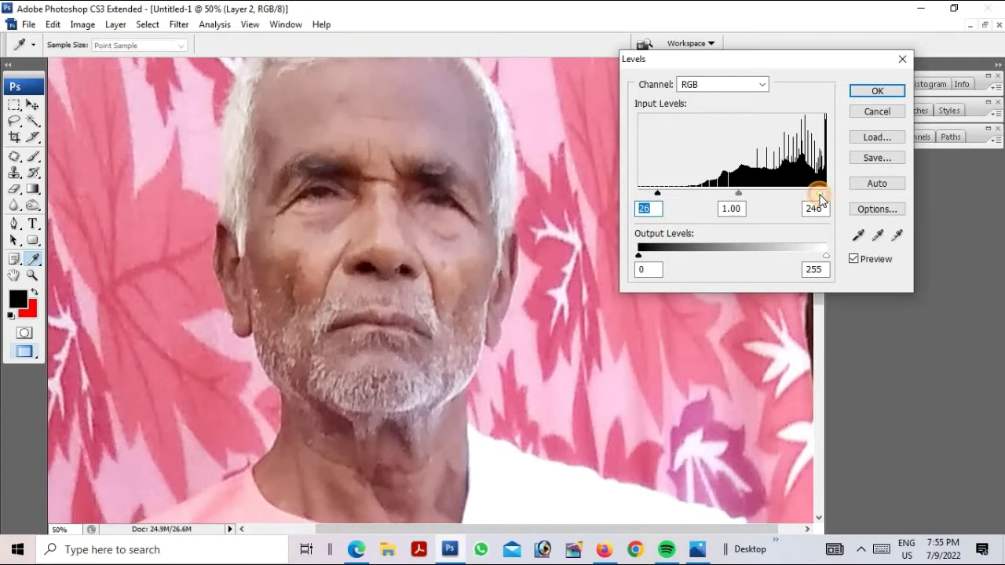
{"action": "left_click", "coordinate": [873, 91]}
{"action": "key", "text": "v"}
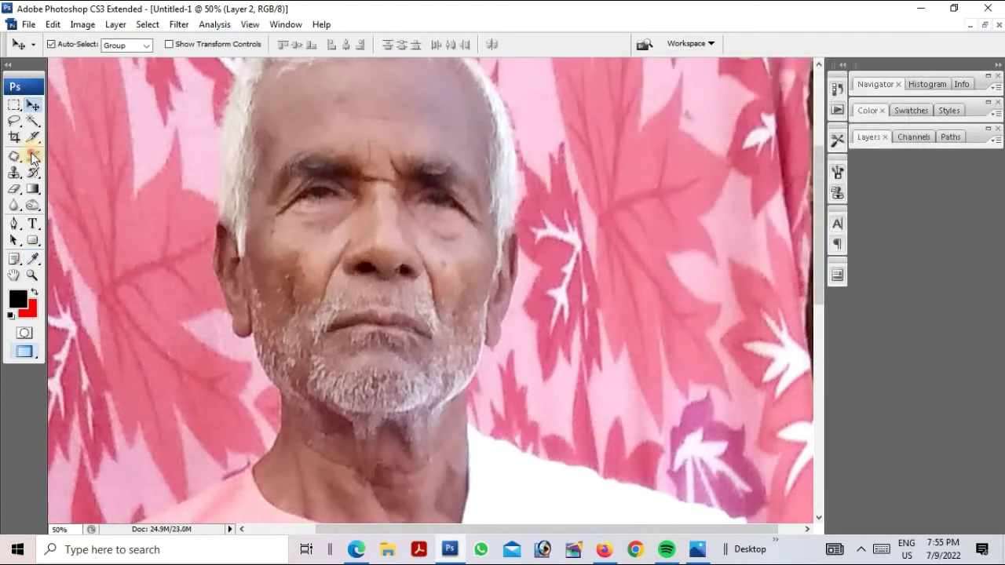
Set up the Brush tool with 100% opacity and 3% flow
{"action": "left_click", "coordinate": [32, 157]}
{"action": "right_click", "coordinate": [35, 159]}
{"action": "left_click", "coordinate": [87, 155]}
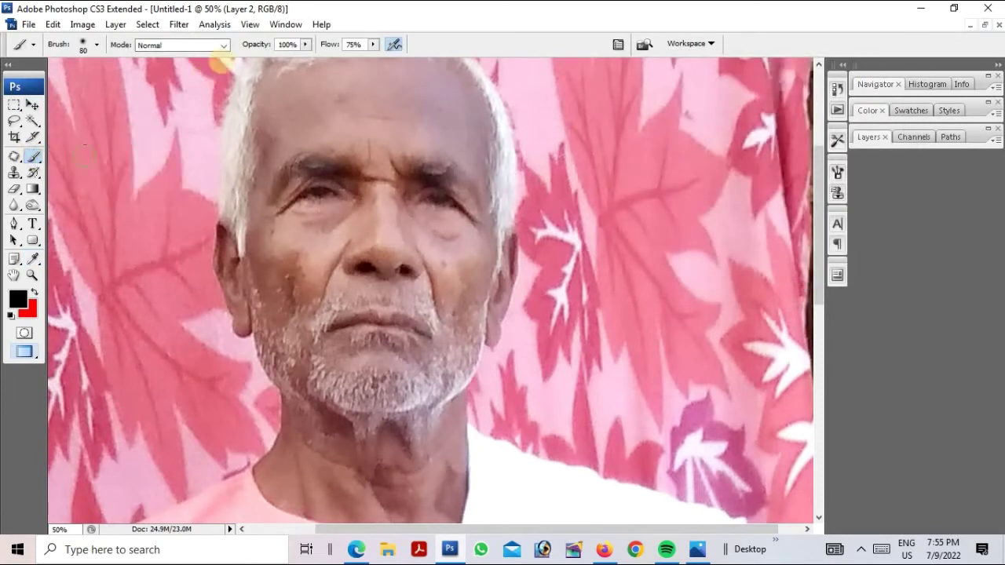
{"action": "left_click", "coordinate": [305, 45]}
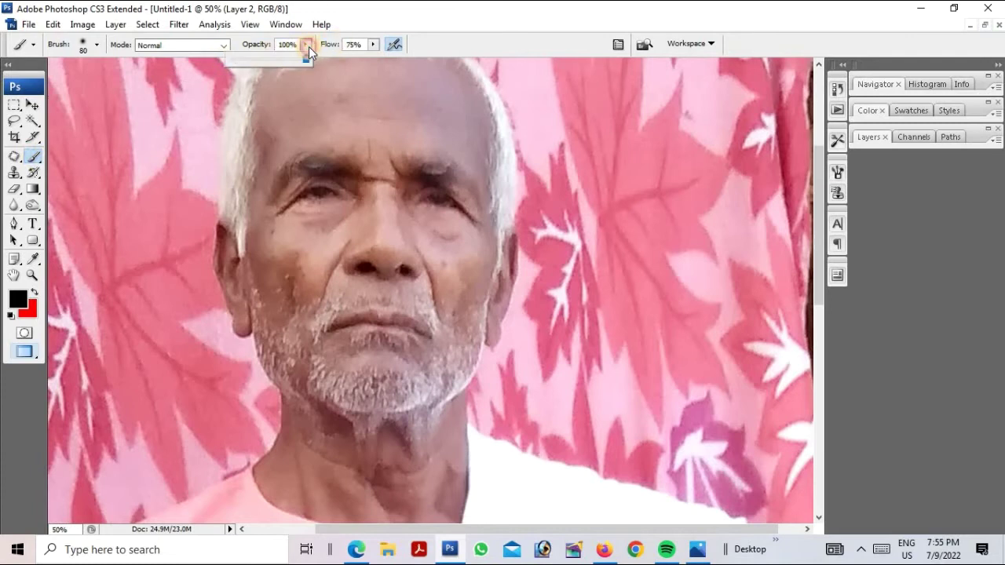
{"action": "left_click", "coordinate": [373, 45]}
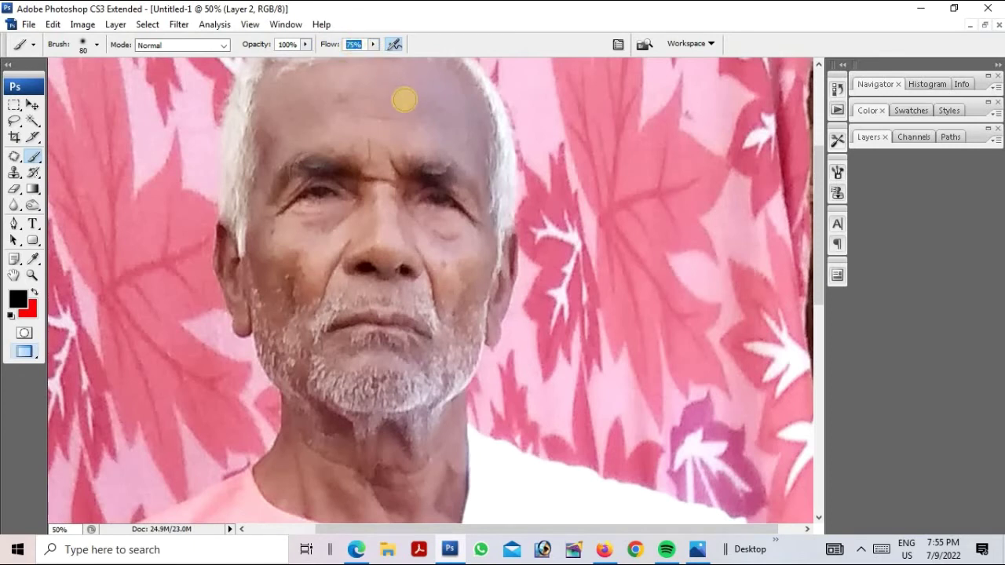
Sample a light skin tone from the face and softly paint over the dark areas of the cheek on the image's right side
{"action": "left_click", "coordinate": [448, 259], "text": "ctrl"}
{"action": "left_click", "coordinate": [442, 264], "text": "ctrl"}
{"action": "left_click_drag", "start_coordinate": [412, 271], "coordinate": [525, 271]}
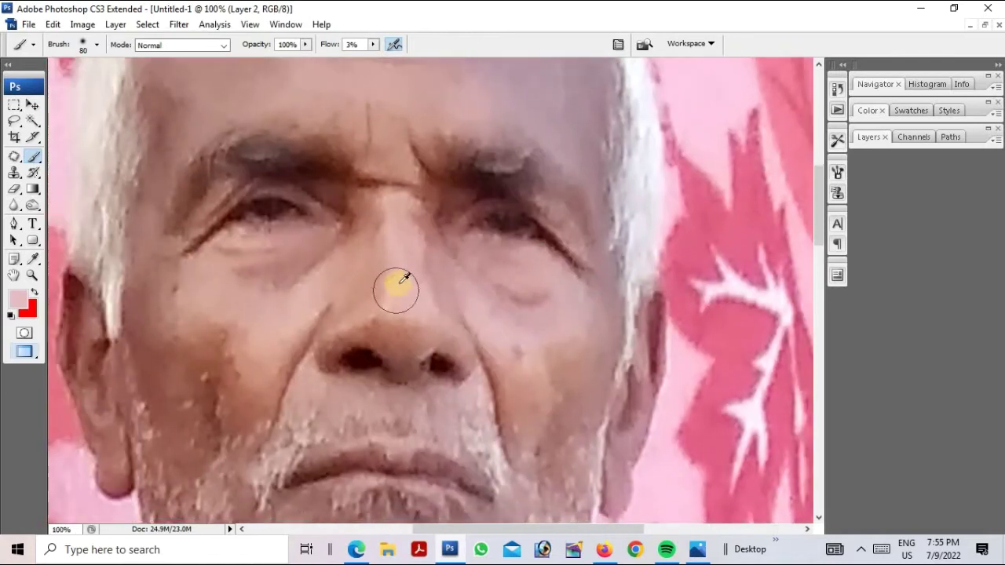
{"action": "key", "text": "]"}
{"action": "left_click", "coordinate": [516, 365]}
{"action": "mouse_move", "coordinate": [525, 387]}
{"action": "left_mouse_down"}
{"action": "mouse_move", "coordinate": [520, 327]}
{"action": "mouse_move", "coordinate": [540, 403]}
{"action": "left_mouse_up"}
{"action": "key", "text": "["}
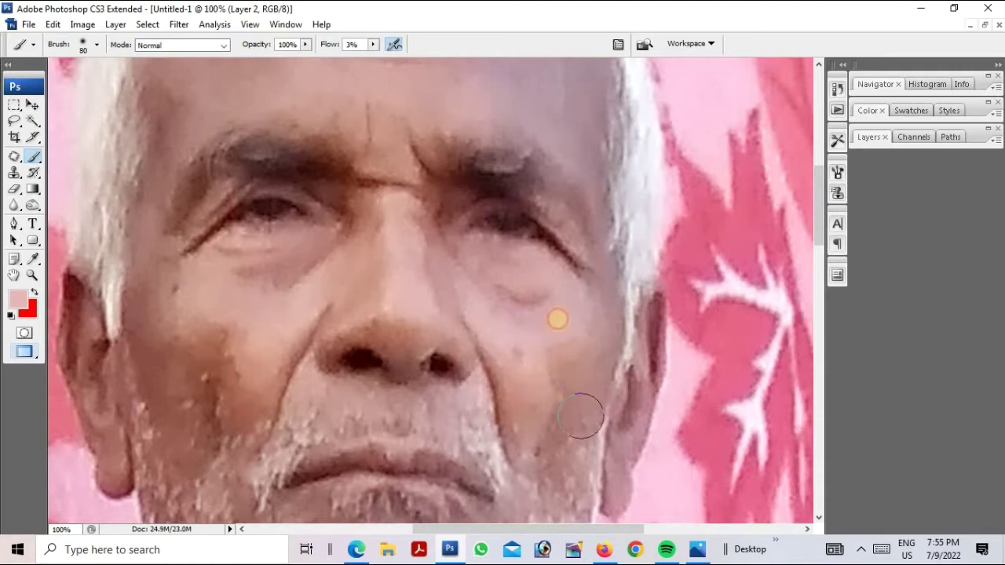
{"action": "right_click", "coordinate": [556, 340], "text": "ctrl"}
Resample the skin tone and smooth the under-eye area and cheek on the image's right side with a larger brush
{"action": "left_click", "coordinate": [520, 326], "text": "alt"}
{"action": "mouse_move", "coordinate": [516, 317]}
{"action": "left_mouse_down"}
{"action": "mouse_move", "coordinate": [540, 390]}
{"action": "mouse_move", "coordinate": [552, 349]}
{"action": "mouse_move", "coordinate": [550, 457]}
{"action": "mouse_move", "coordinate": [561, 381]}
{"action": "mouse_move", "coordinate": [546, 466]}
{"action": "left_mouse_up"}
{"action": "key", "text": "bracketright"}
{"action": "key", "text": "bracketright"}
{"action": "mouse_move", "coordinate": [529, 350]}
{"action": "left_mouse_down"}
{"action": "mouse_move", "coordinate": [545, 460]}
{"action": "mouse_move", "coordinate": [507, 267]}
{"action": "mouse_move", "coordinate": [519, 310]}
{"action": "left_mouse_up"}
{"action": "mouse_move", "coordinate": [572, 295]}
{"action": "left_mouse_down"}
{"action": "mouse_move", "coordinate": [573, 350]}
{"action": "mouse_move", "coordinate": [489, 244]}
{"action": "left_mouse_up"}
{"action": "left_click_drag", "start_coordinate": [538, 312], "coordinate": [540, 454]}
{"action": "left_click_drag", "start_coordinate": [509, 287], "coordinate": [543, 377]}
{"action": "key", "text": "bracketright"}
{"action": "left_click_drag", "start_coordinate": [492, 286], "coordinate": [512, 243]}
Even out the forehead skin down to the eyebrows with a 100 px brush
{"action": "mouse_move", "coordinate": [590, 365]}
{"action": "left_mouse_down"}
{"action": "mouse_move", "coordinate": [574, 290]}
{"action": "mouse_move", "coordinate": [513, 227]}
{"action": "mouse_move", "coordinate": [560, 291]}
{"action": "mouse_move", "coordinate": [331, 253]}
{"action": "mouse_move", "coordinate": [366, 242]}
{"action": "mouse_move", "coordinate": [339, 235]}
{"action": "mouse_move", "coordinate": [324, 260]}
{"action": "mouse_move", "coordinate": [237, 303]}
{"action": "mouse_move", "coordinate": [258, 272]}
{"action": "mouse_move", "coordinate": [248, 317]}
{"action": "left_mouse_up"}
{"action": "key", "text": "bracketleft"}
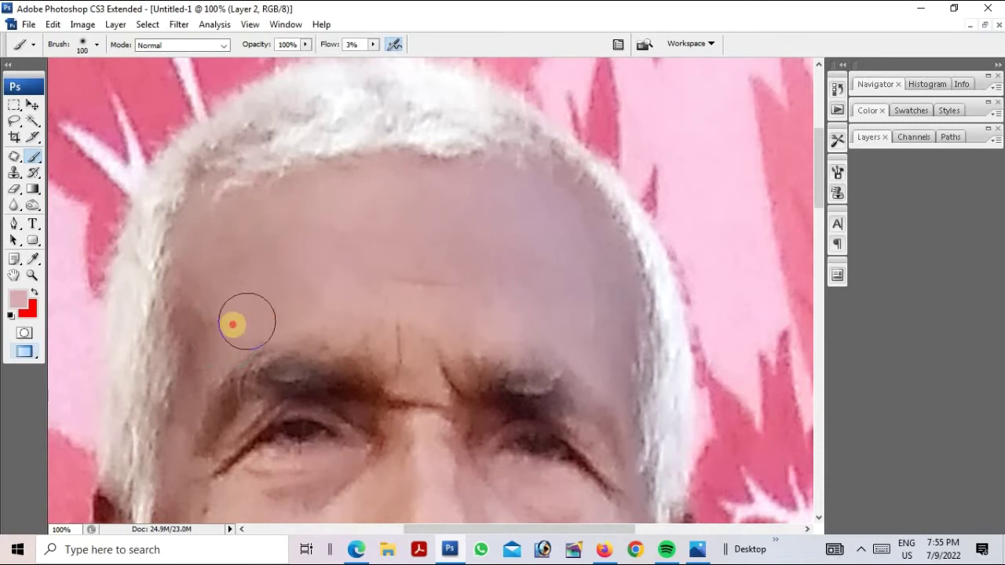
{"action": "mouse_move", "coordinate": [214, 346]}
{"action": "left_mouse_down"}
{"action": "mouse_move", "coordinate": [212, 319]}
{"action": "mouse_move", "coordinate": [186, 383]}
{"action": "mouse_move", "coordinate": [199, 277]}
{"action": "mouse_move", "coordinate": [189, 367]}
{"action": "mouse_move", "coordinate": [225, 259]}
{"action": "mouse_move", "coordinate": [193, 366]}
{"action": "mouse_move", "coordinate": [315, 245]}
{"action": "mouse_move", "coordinate": [295, 282]}
{"action": "mouse_move", "coordinate": [334, 173]}
{"action": "left_mouse_up"}
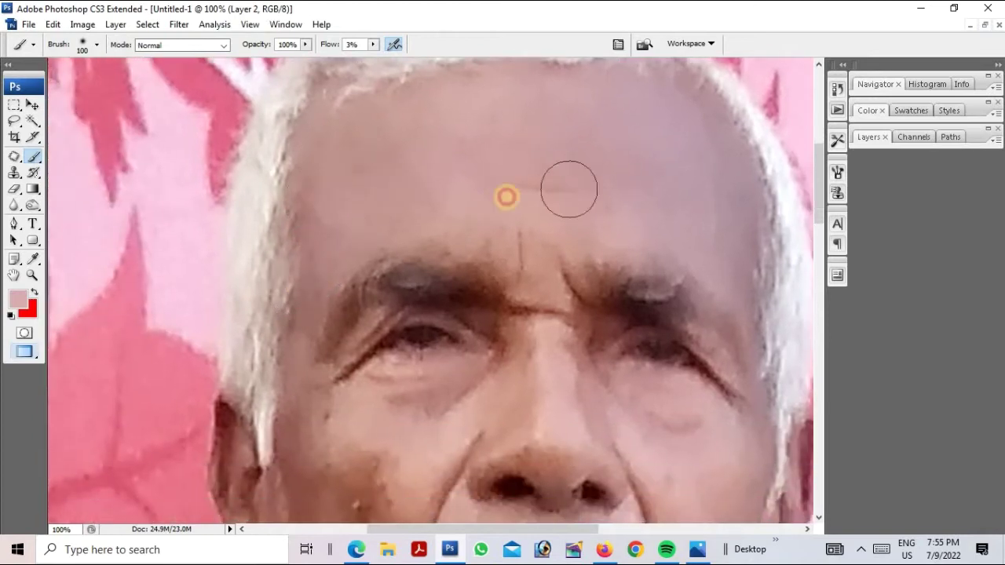
{"action": "left_click_drag", "start_coordinate": [603, 188], "coordinate": [606, 273]}
{"action": "mouse_move", "coordinate": [577, 290]}
{"action": "left_mouse_down"}
{"action": "mouse_move", "coordinate": [460, 300]}
{"action": "mouse_move", "coordinate": [486, 343]}
{"action": "mouse_move", "coordinate": [526, 356]}
{"action": "mouse_move", "coordinate": [533, 342]}
{"action": "mouse_move", "coordinate": [540, 352]}
{"action": "mouse_move", "coordinate": [533, 203]}
{"action": "left_mouse_up"}
Paint over the dark spots and patches on the cheek on the image's left side
{"action": "mouse_move", "coordinate": [437, 338]}
{"action": "left_mouse_down"}
{"action": "mouse_move", "coordinate": [438, 306]}
{"action": "mouse_move", "coordinate": [461, 277]}
{"action": "mouse_move", "coordinate": [449, 286]}
{"action": "mouse_move", "coordinate": [409, 272]}
{"action": "mouse_move", "coordinate": [495, 268]}
{"action": "mouse_move", "coordinate": [385, 274]}
{"action": "mouse_move", "coordinate": [405, 316]}
{"action": "mouse_move", "coordinate": [449, 270]}
{"action": "mouse_move", "coordinate": [341, 271]}
{"action": "left_mouse_up"}
{"action": "left_click_drag", "start_coordinate": [372, 222], "coordinate": [395, 126]}
{"action": "mouse_move", "coordinate": [364, 180]}
{"action": "left_mouse_down"}
{"action": "mouse_move", "coordinate": [366, 244]}
{"action": "mouse_move", "coordinate": [412, 204]}
{"action": "mouse_move", "coordinate": [414, 307]}
{"action": "mouse_move", "coordinate": [416, 288]}
{"action": "mouse_move", "coordinate": [393, 301]}
{"action": "mouse_move", "coordinate": [426, 227]}
{"action": "mouse_move", "coordinate": [419, 191]}
{"action": "mouse_move", "coordinate": [410, 286]}
{"action": "mouse_move", "coordinate": [427, 222]}
{"action": "mouse_move", "coordinate": [448, 251]}
{"action": "mouse_move", "coordinate": [420, 363]}
{"action": "mouse_move", "coordinate": [384, 362]}
{"action": "mouse_move", "coordinate": [388, 354]}
{"action": "mouse_move", "coordinate": [408, 408]}
{"action": "mouse_move", "coordinate": [433, 222]}
{"action": "mouse_move", "coordinate": [438, 247]}
{"action": "mouse_move", "coordinate": [437, 212]}
{"action": "mouse_move", "coordinate": [454, 211]}
{"action": "mouse_move", "coordinate": [396, 262]}
{"action": "left_mouse_up"}
{"action": "key", "text": "]"}
{"action": "key", "text": "["}
{"action": "mouse_move", "coordinate": [367, 139]}
{"action": "left_mouse_down"}
{"action": "mouse_move", "coordinate": [381, 319]}
{"action": "mouse_move", "coordinate": [377, 209]}
{"action": "mouse_move", "coordinate": [354, 338]}
{"action": "mouse_move", "coordinate": [351, 275]}
{"action": "mouse_move", "coordinate": [349, 337]}
{"action": "left_mouse_up"}
{"action": "key", "text": "]"}
{"action": "mouse_move", "coordinate": [450, 268]}
{"action": "left_mouse_down"}
{"action": "mouse_move", "coordinate": [480, 243]}
{"action": "mouse_move", "coordinate": [493, 276]}
{"action": "mouse_move", "coordinate": [517, 245]}
{"action": "mouse_move", "coordinate": [478, 235]}
{"action": "left_mouse_up"}
Smooth the temple on the image's left side and the skin between the eyebrows with a 90 px brush
{"action": "scroll", "coordinate": [514, 249], "scroll_direction": "up", "scroll_amount": 2}
{"action": "key", "text": "["}
{"action": "key", "text": "["}
{"action": "left_click_drag", "start_coordinate": [411, 237], "coordinate": [376, 197]}
{"action": "scroll", "coordinate": [384, 186], "scroll_direction": "up", "scroll_amount": 4}
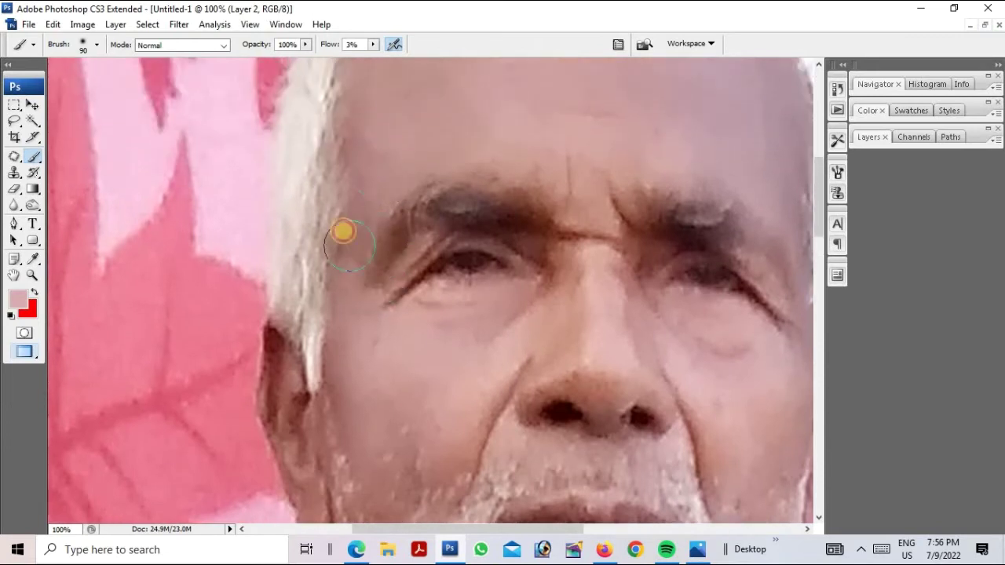
{"action": "scroll", "coordinate": [764, 286], "scroll_direction": "up", "scroll_amount": 3}
{"action": "scroll", "coordinate": [756, 290], "scroll_direction": "down", "scroll_amount": 3}
{"action": "left_click_drag", "start_coordinate": [609, 208], "coordinate": [603, 202]}
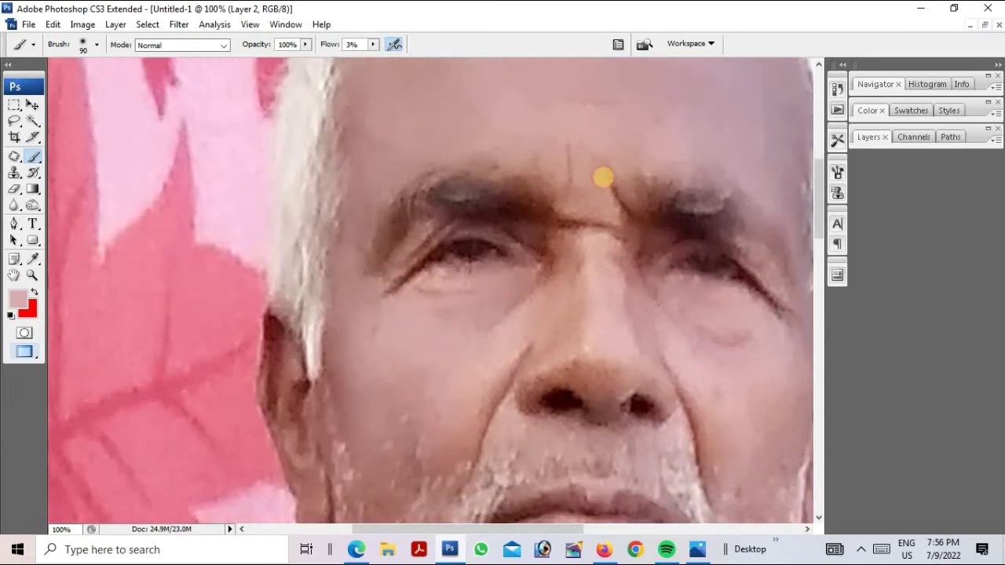
{"action": "left_click_drag", "start_coordinate": [574, 244], "coordinate": [577, 172]}
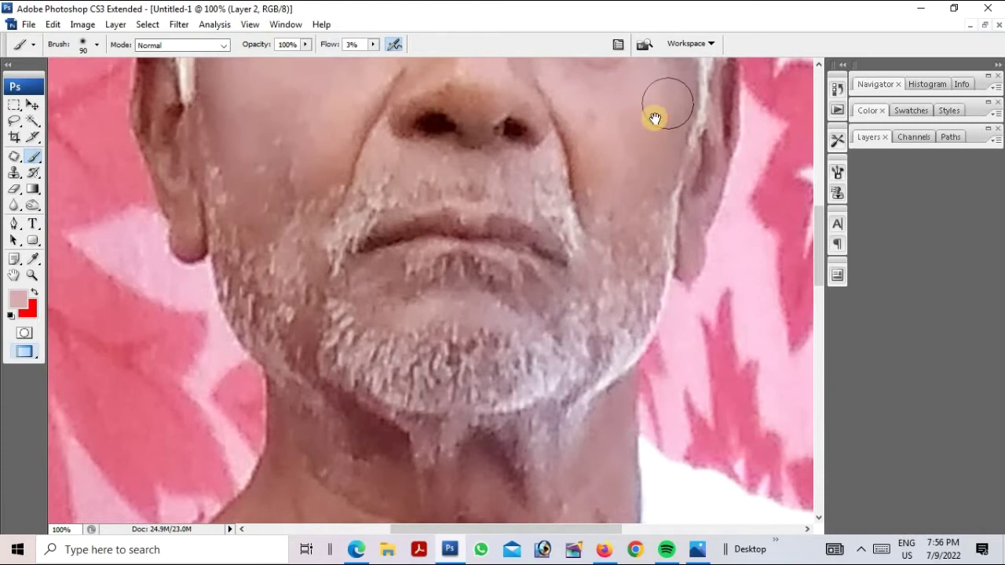
Soften the cheek, under-eye bag and temple on the image's right side with the 90 px brush
{"action": "left_click_drag", "start_coordinate": [653, 152], "coordinate": [652, 230]}
{"action": "scroll", "coordinate": [650, 204], "scroll_direction": "up", "scroll_amount": 1}
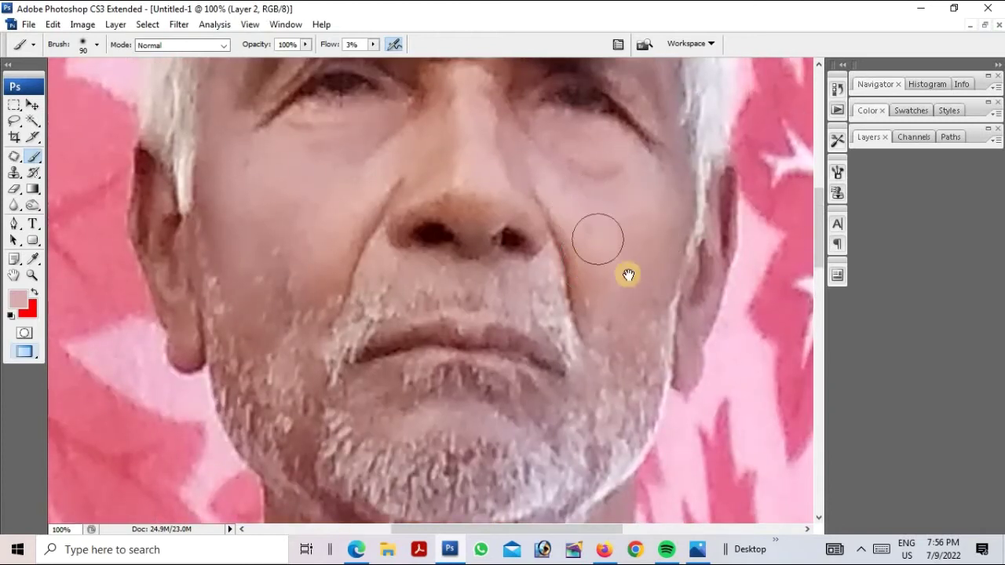
{"action": "scroll", "coordinate": [608, 282], "scroll_direction": "up", "scroll_amount": 4}
{"action": "mouse_move", "coordinate": [630, 304]}
{"action": "left_mouse_down"}
{"action": "mouse_move", "coordinate": [680, 273]}
{"action": "mouse_move", "coordinate": [566, 275]}
{"action": "mouse_move", "coordinate": [569, 293]}
{"action": "mouse_move", "coordinate": [616, 268]}
{"action": "left_mouse_up"}
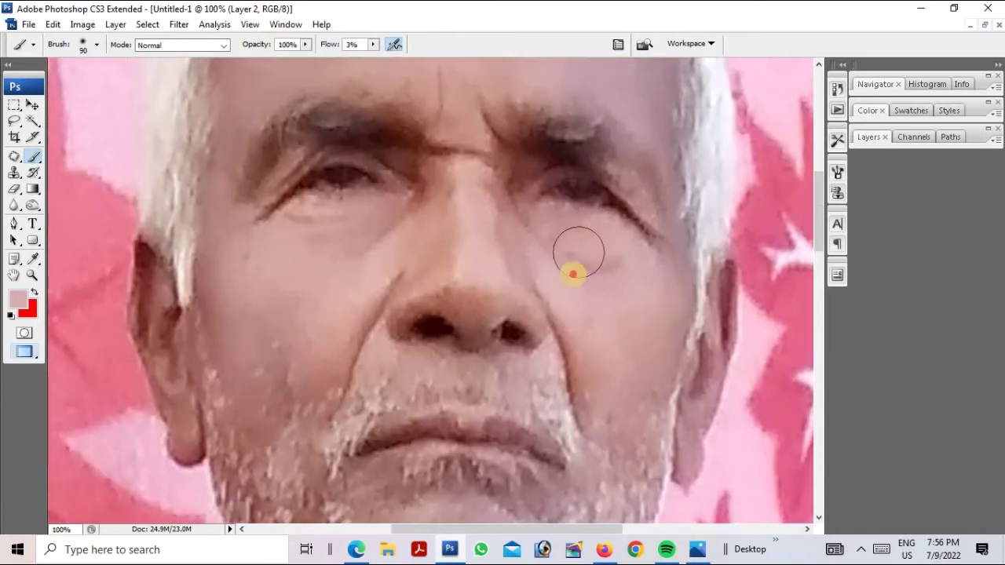
{"action": "scroll", "coordinate": [621, 291], "scroll_direction": "up", "scroll_amount": 4}
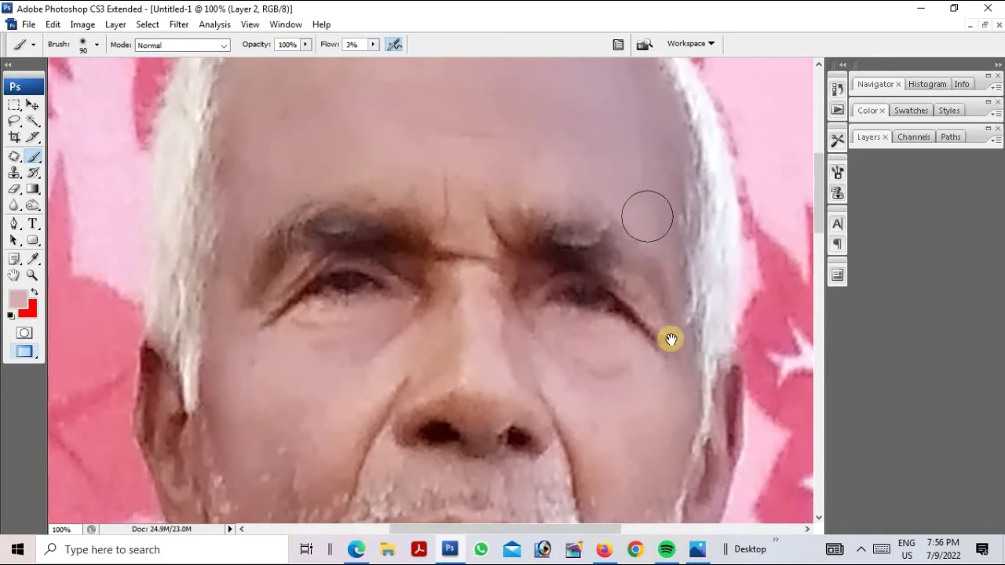
{"action": "scroll", "coordinate": [651, 206], "scroll_direction": "up", "scroll_amount": 4}
{"action": "mouse_move", "coordinate": [674, 263]}
{"action": "left_mouse_down"}
{"action": "mouse_move", "coordinate": [679, 339]}
{"action": "mouse_move", "coordinate": [659, 240]}
{"action": "left_mouse_up"}
{"action": "mouse_move", "coordinate": [659, 242]}
{"action": "left_mouse_down"}
{"action": "mouse_move", "coordinate": [697, 336]}
{"action": "mouse_move", "coordinate": [698, 314]}
{"action": "left_mouse_up"}
Lightly repaint the cheek and under-eye skin on the image's left side
{"action": "mouse_move", "coordinate": [531, 314]}
{"action": "left_mouse_down"}
{"action": "mouse_move", "coordinate": [539, 325]}
{"action": "mouse_move", "coordinate": [574, 55]}
{"action": "left_mouse_up"}
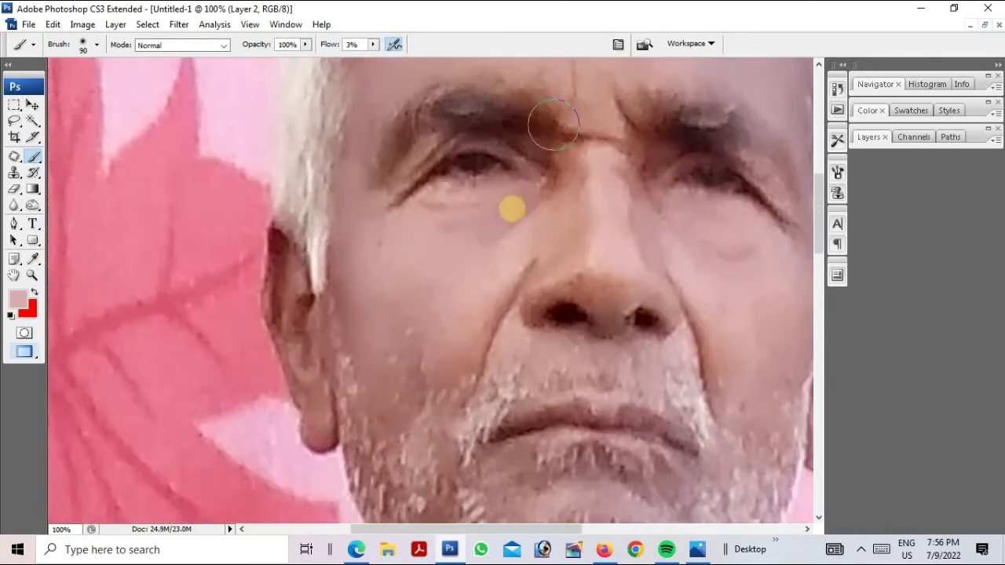
{"action": "mouse_move", "coordinate": [416, 336]}
{"action": "left_mouse_down"}
{"action": "mouse_move", "coordinate": [505, 202]}
{"action": "mouse_move", "coordinate": [507, 244]}
{"action": "left_mouse_up"}
{"action": "mouse_move", "coordinate": [439, 318]}
{"action": "left_mouse_down"}
{"action": "mouse_move", "coordinate": [466, 222]}
{"action": "mouse_move", "coordinate": [457, 156]}
{"action": "left_mouse_up"}
Lighten the dark shadows on the upper neck below the beard with a progressively larger brush
{"action": "scroll", "coordinate": [456, 303], "scroll_direction": "down", "scroll_amount": 5}
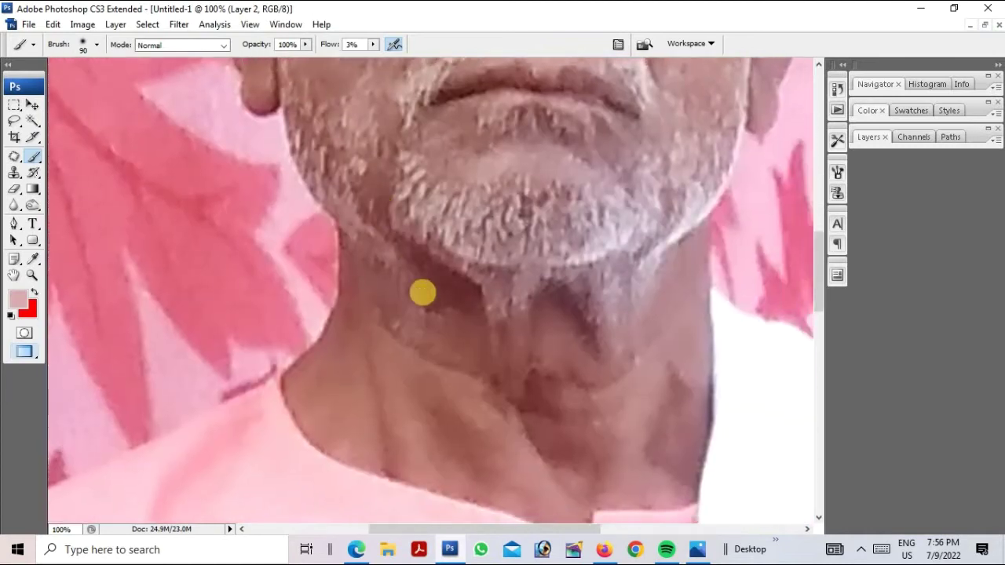
{"action": "left_click_drag", "start_coordinate": [432, 321], "coordinate": [436, 291]}
{"action": "key", "text": "]"}
{"action": "mouse_move", "coordinate": [463, 330]}
{"action": "left_mouse_down"}
{"action": "mouse_move", "coordinate": [415, 305]}
{"action": "mouse_move", "coordinate": [471, 316]}
{"action": "mouse_move", "coordinate": [456, 293]}
{"action": "left_mouse_up"}
{"action": "key", "text": "]"}
{"action": "mouse_move", "coordinate": [455, 404]}
{"action": "left_mouse_down"}
{"action": "mouse_move", "coordinate": [451, 384]}
{"action": "mouse_move", "coordinate": [498, 468]}
{"action": "mouse_move", "coordinate": [355, 398]}
{"action": "mouse_move", "coordinate": [439, 354]}
{"action": "mouse_move", "coordinate": [572, 392]}
{"action": "mouse_move", "coordinate": [547, 428]}
{"action": "mouse_move", "coordinate": [582, 387]}
{"action": "mouse_move", "coordinate": [587, 331]}
{"action": "mouse_move", "coordinate": [550, 287]}
{"action": "mouse_move", "coordinate": [668, 346]}
{"action": "mouse_move", "coordinate": [715, 291]}
{"action": "left_mouse_up"}
Smooth the folds and shadows of the lower neck down to the collar, using brush sizes up to 125 px
{"action": "scroll", "coordinate": [582, 388], "scroll_direction": "down", "scroll_amount": 3}
{"action": "mouse_move", "coordinate": [822, 289]}
{"action": "left_mouse_down"}
{"action": "mouse_move", "coordinate": [824, 325]}
{"action": "mouse_move", "coordinate": [829, 168]}
{"action": "mouse_move", "coordinate": [803, 332]}
{"action": "mouse_move", "coordinate": [805, 184]}
{"action": "mouse_move", "coordinate": [793, 278]}
{"action": "left_mouse_up"}
{"action": "mouse_move", "coordinate": [686, 282]}
{"action": "left_mouse_down"}
{"action": "mouse_move", "coordinate": [657, 308]}
{"action": "mouse_move", "coordinate": [675, 265]}
{"action": "mouse_move", "coordinate": [664, 332]}
{"action": "mouse_move", "coordinate": [700, 231]}
{"action": "mouse_move", "coordinate": [649, 344]}
{"action": "mouse_move", "coordinate": [643, 285]}
{"action": "mouse_move", "coordinate": [565, 269]}
{"action": "mouse_move", "coordinate": [599, 298]}
{"action": "mouse_move", "coordinate": [559, 211]}
{"action": "left_mouse_up"}
{"action": "key", "text": "bracketleft"}
{"action": "key", "text": "bracketleft"}
{"action": "key", "text": "bracketright"}
{"action": "mouse_move", "coordinate": [543, 300]}
{"action": "left_mouse_down"}
{"action": "mouse_move", "coordinate": [594, 335]}
{"action": "mouse_move", "coordinate": [533, 340]}
{"action": "mouse_move", "coordinate": [523, 236]}
{"action": "mouse_move", "coordinate": [500, 213]}
{"action": "left_mouse_up"}
{"action": "mouse_move", "coordinate": [479, 317]}
{"action": "left_mouse_down"}
{"action": "mouse_move", "coordinate": [489, 262]}
{"action": "mouse_move", "coordinate": [468, 366]}
{"action": "mouse_move", "coordinate": [417, 323]}
{"action": "mouse_move", "coordinate": [444, 272]}
{"action": "mouse_move", "coordinate": [394, 256]}
{"action": "left_mouse_up"}
{"action": "key", "text": "bracketright"}
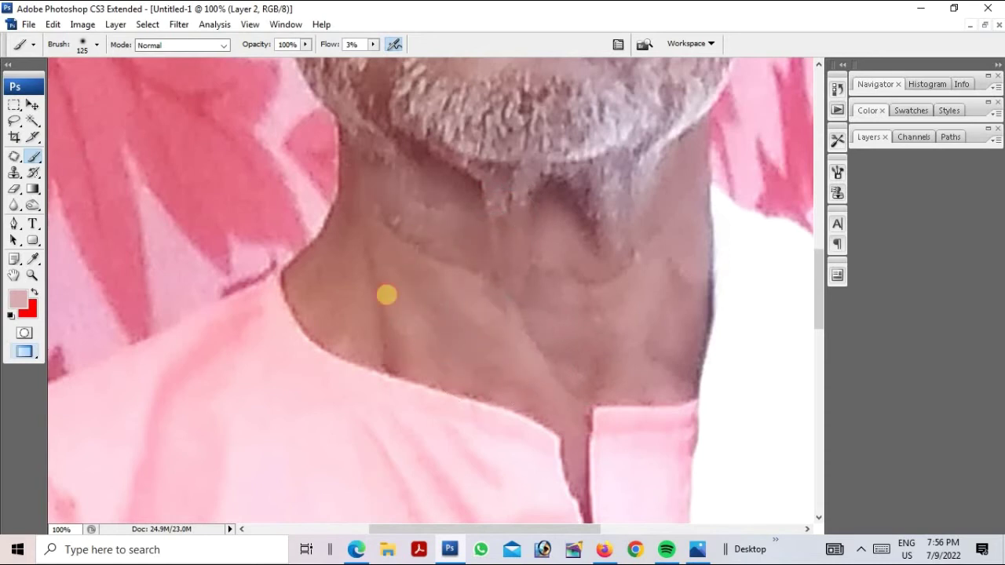
{"action": "left_click_drag", "start_coordinate": [558, 356], "coordinate": [652, 208]}
{"action": "left_click_drag", "start_coordinate": [549, 248], "coordinate": [698, 318]}
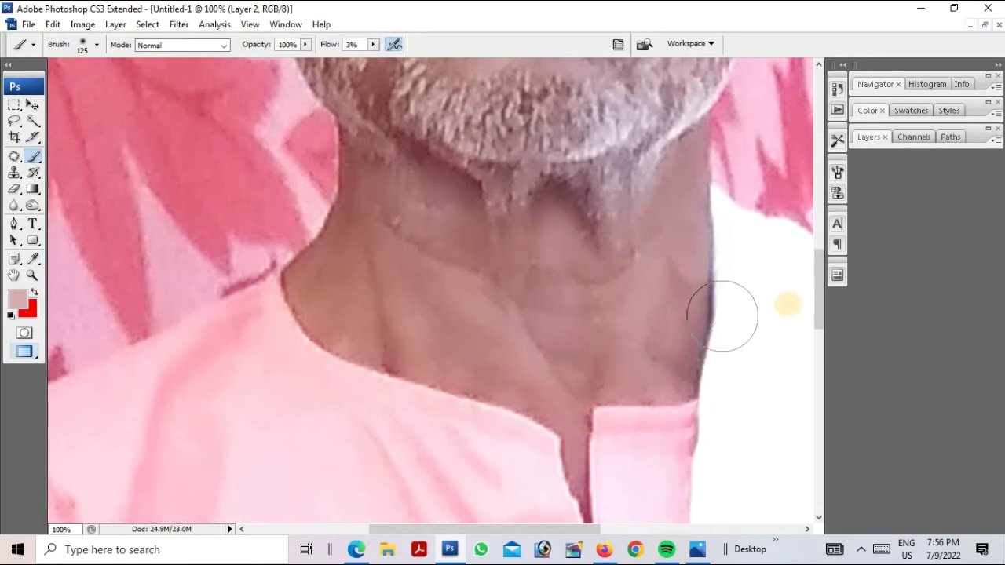
Touch up the remaining uneven skin on the face with an 80 px brush
{"action": "scroll", "coordinate": [581, 275], "scroll_direction": "up", "scroll_amount": 5}
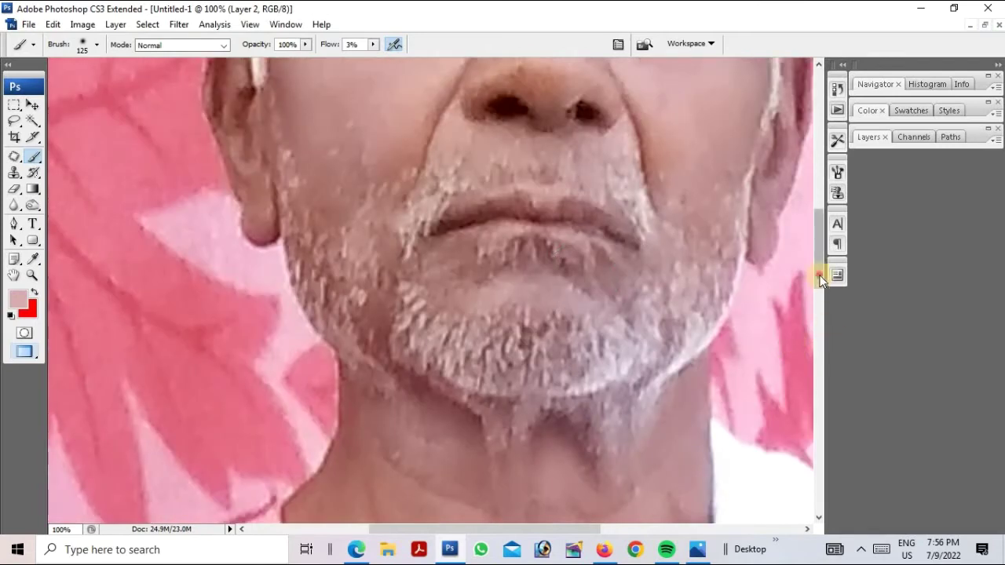
{"action": "scroll", "coordinate": [820, 279], "scroll_direction": "up", "scroll_amount": 5}
{"action": "scroll", "coordinate": [816, 303], "scroll_direction": "down", "scroll_amount": 10}
{"action": "scroll", "coordinate": [818, 216], "scroll_direction": "up", "scroll_amount": 10}
{"action": "mouse_move", "coordinate": [647, 328]}
{"action": "left_mouse_down"}
{"action": "mouse_move", "coordinate": [639, 338]}
{"action": "mouse_move", "coordinate": [662, 348]}
{"action": "left_mouse_up"}
{"action": "key", "text": "bracketleft"}
{"action": "key", "text": "bracketleft"}
{"action": "left_click_drag", "start_coordinate": [594, 340], "coordinate": [707, 375]}
{"action": "left_click_drag", "start_coordinate": [428, 321], "coordinate": [534, 374]}
{"action": "scroll", "coordinate": [763, 330], "scroll_direction": "down", "scroll_amount": 1}
{"action": "scroll", "coordinate": [762, 334], "scroll_direction": "down", "scroll_amount": 3}
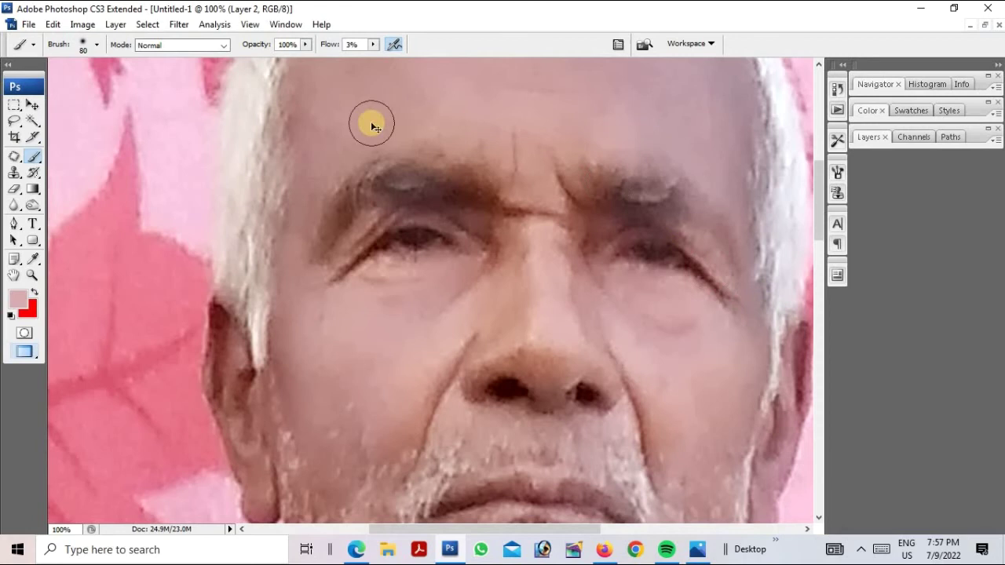
Save the document to the Desktop in Photoshop format as "a4=1pc phoooto", with Maximize compatibility on
{"action": "key", "text": "ctrl+minus"}
{"action": "key", "text": "ctrl+minus"}
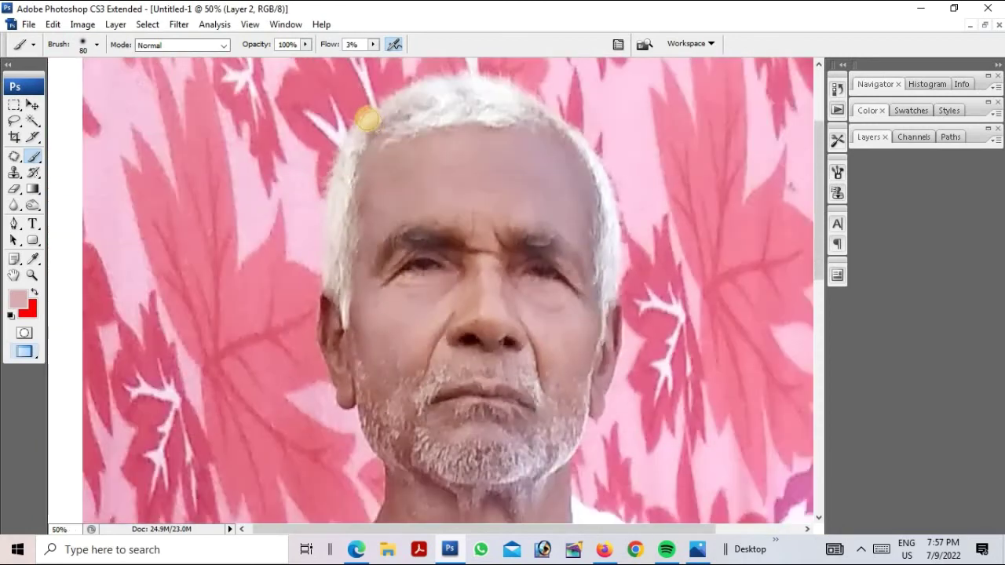
{"action": "key", "text": "v"}
{"action": "scroll", "coordinate": [502, 319], "scroll_direction": "down", "scroll_amount": 2}
{"action": "key", "text": "ctrl+shift+s"}
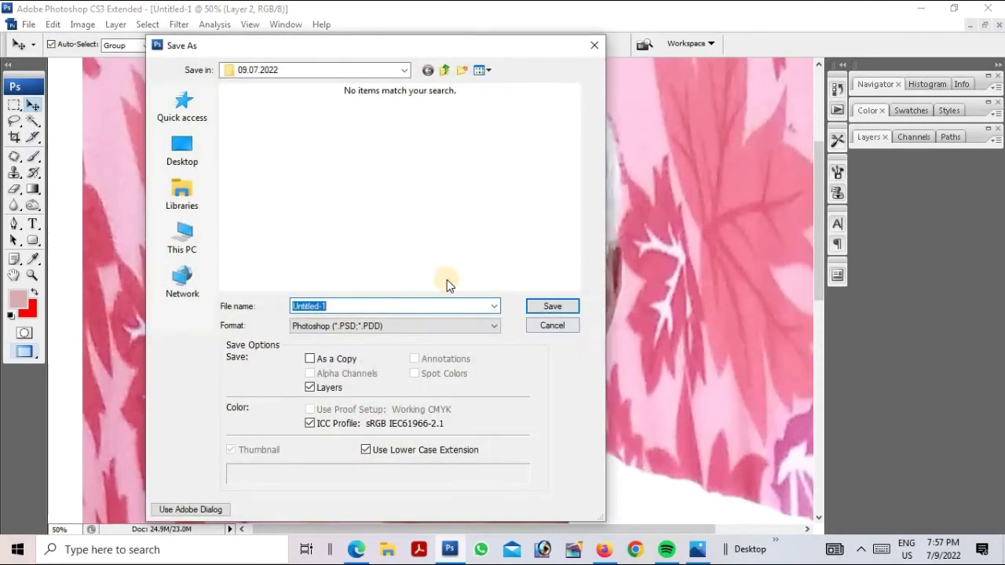
{"action": "left_click", "coordinate": [182, 149]}
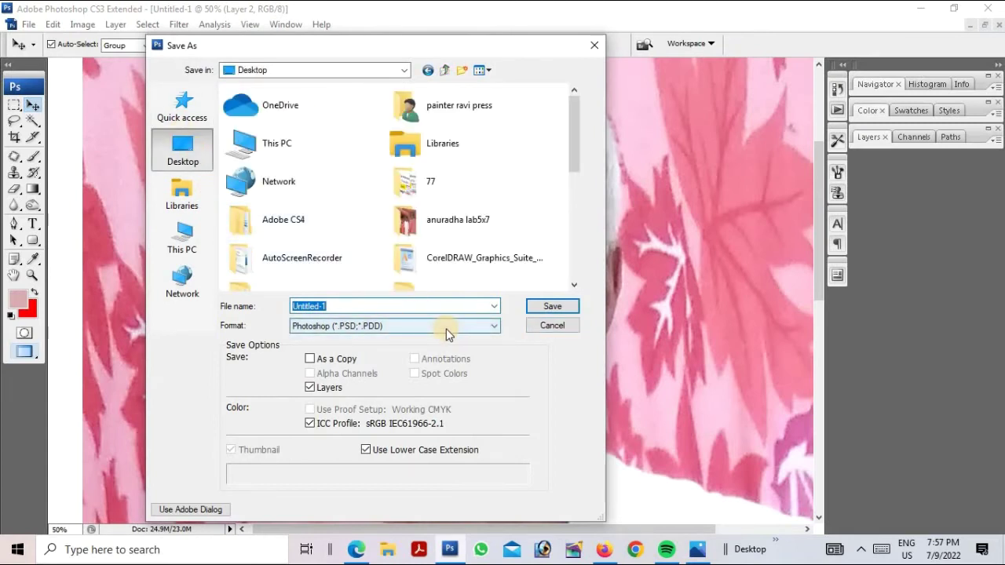
{"action": "type", "text": "a4=1p"}
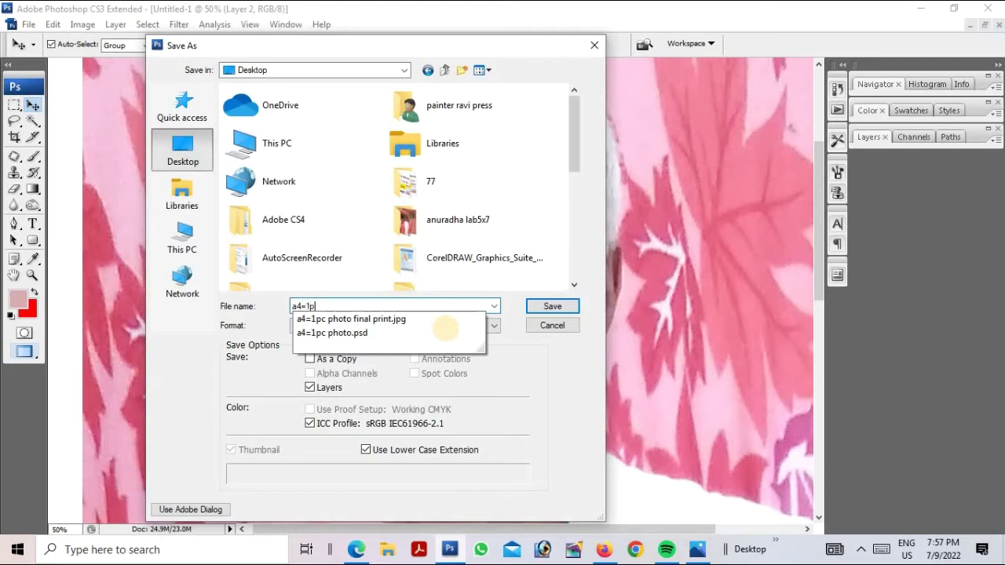
{"action": "type", "text": "c phooto"}
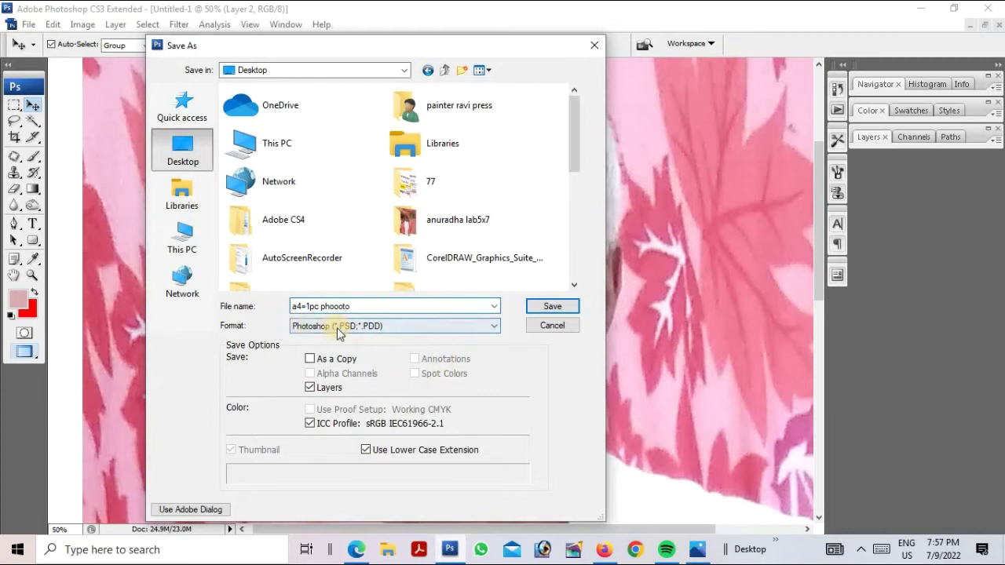
{"action": "left_click", "coordinate": [571, 304]}
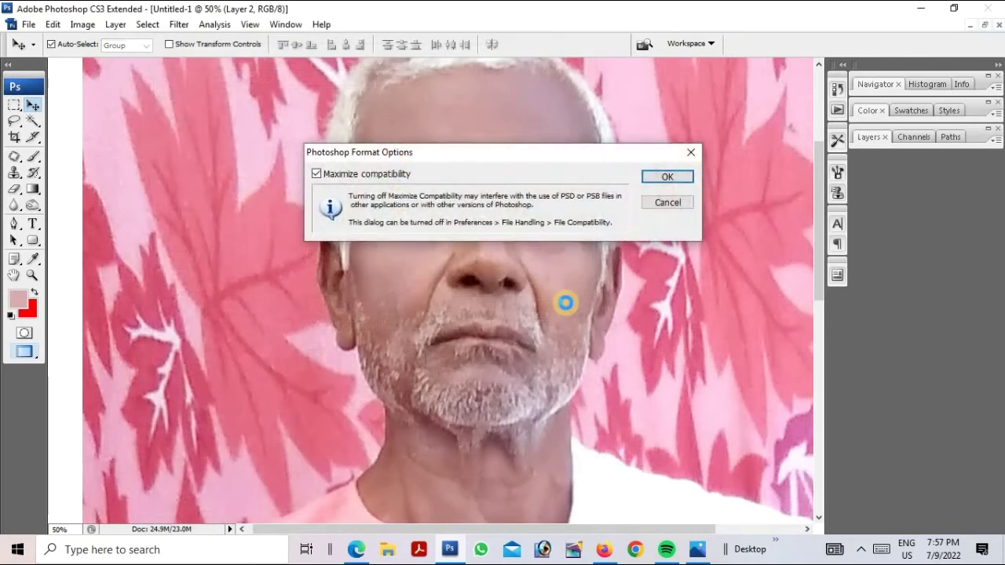
{"action": "key", "text": "Return"}
Increase the portrait's contrast with Levels, using a shadow input of 11 and a highlight input of about 242
{"action": "key", "text": "ctrl+minus"}
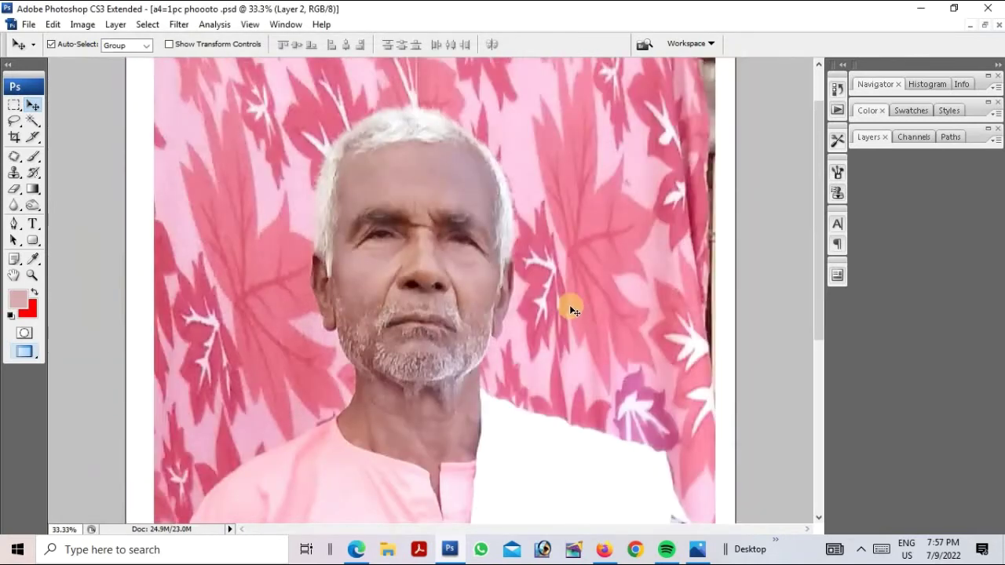
{"action": "left_click", "coordinate": [116, 24]}
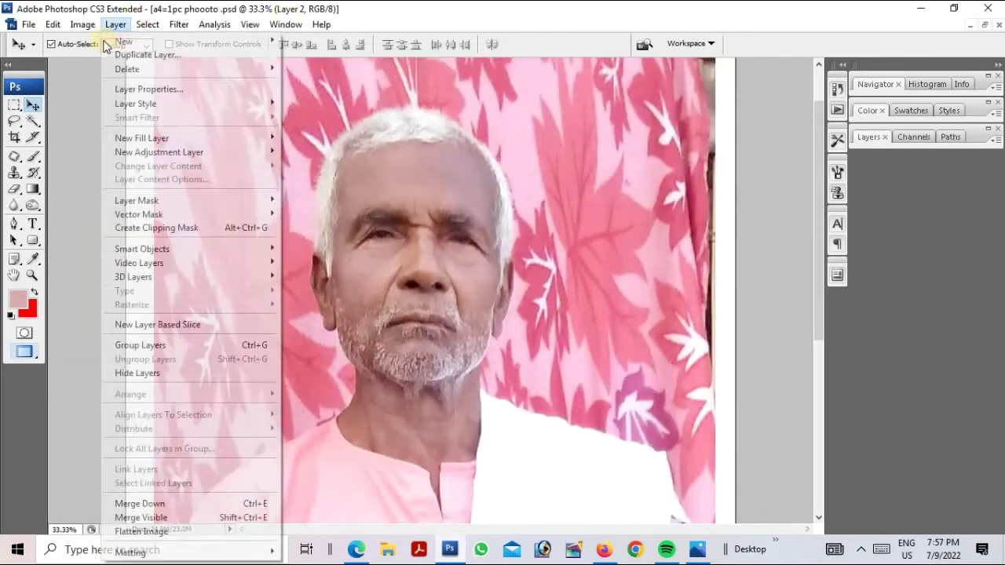
{"action": "mouse_move", "coordinate": [82, 25]}
{"action": "mouse_move", "coordinate": [223, 75]}
{"action": "left_click", "coordinate": [262, 64]}
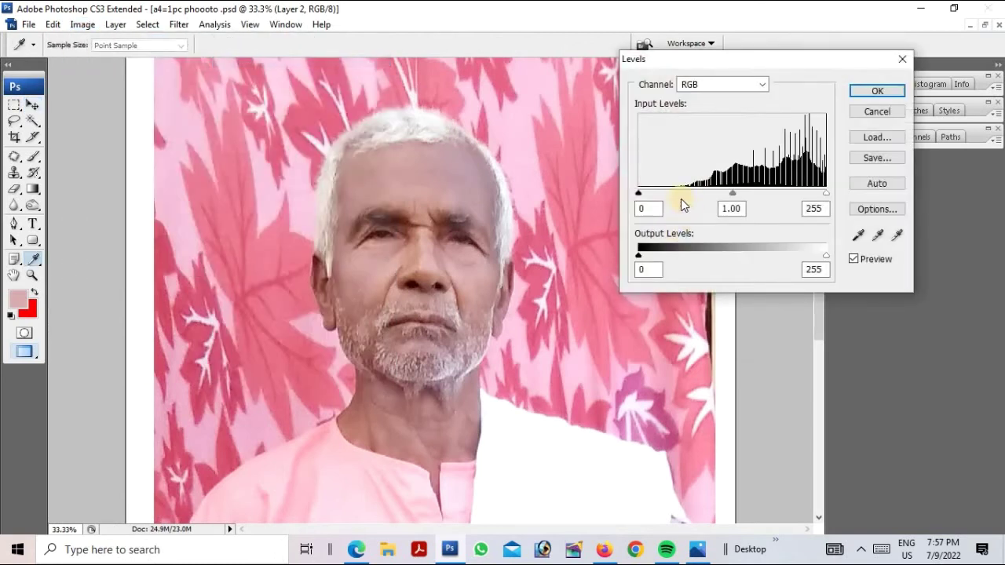
{"action": "left_click", "coordinate": [646, 195]}
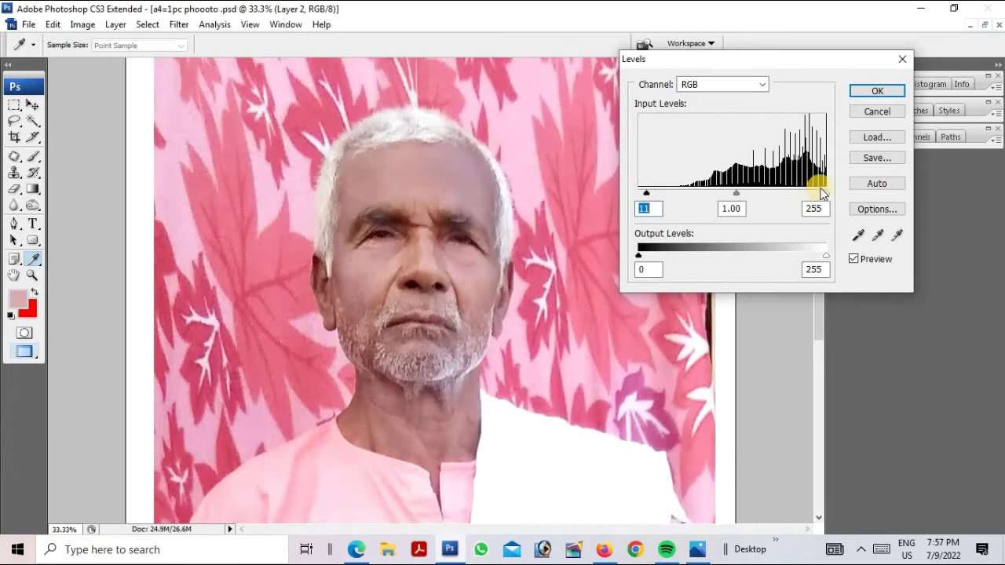
{"action": "left_click_drag", "start_coordinate": [817, 197], "coordinate": [815, 197]}
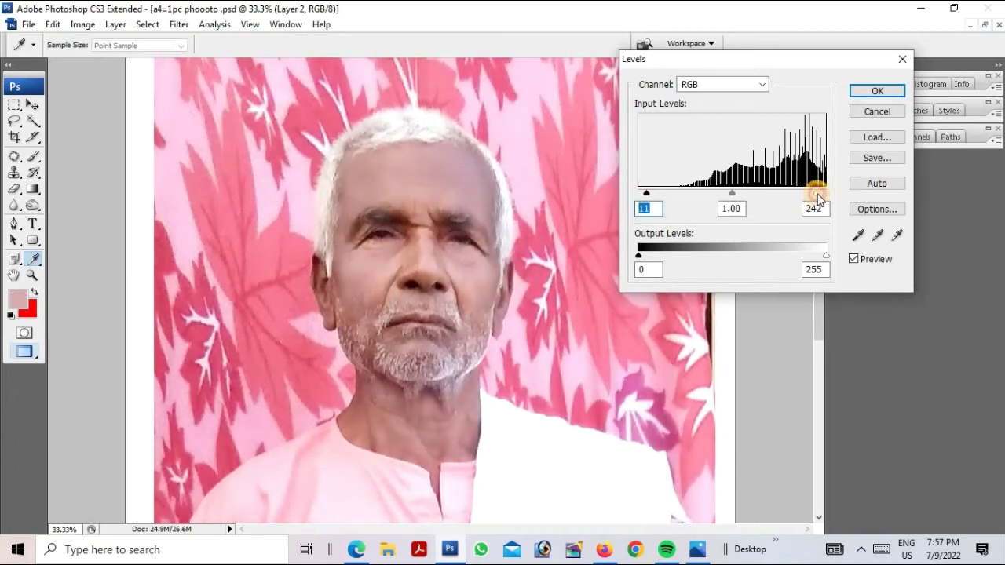
{"action": "key", "text": "Return"}
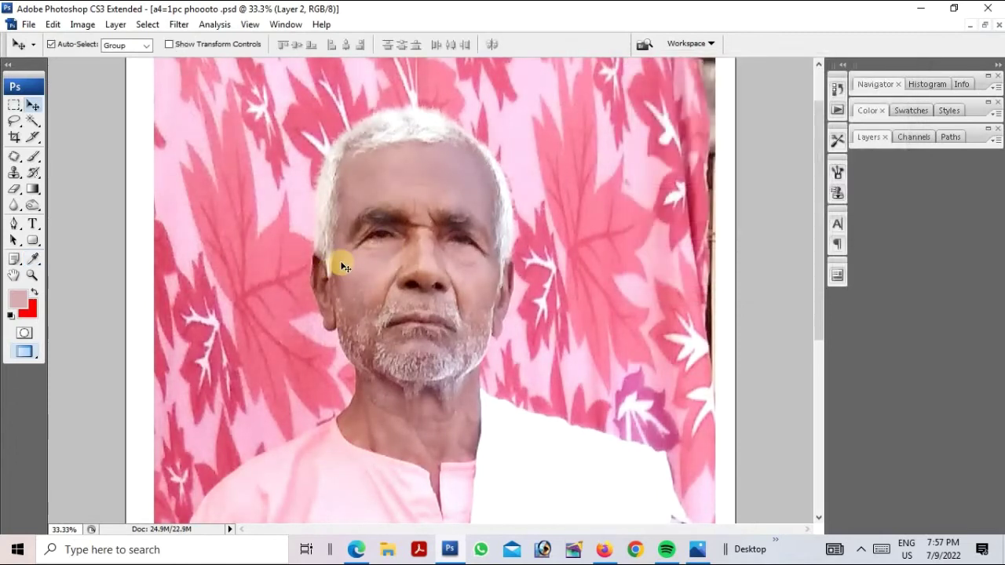
{"action": "key", "text": "ctrl+b"}
{"action": "left_click", "coordinate": [782, 277]}
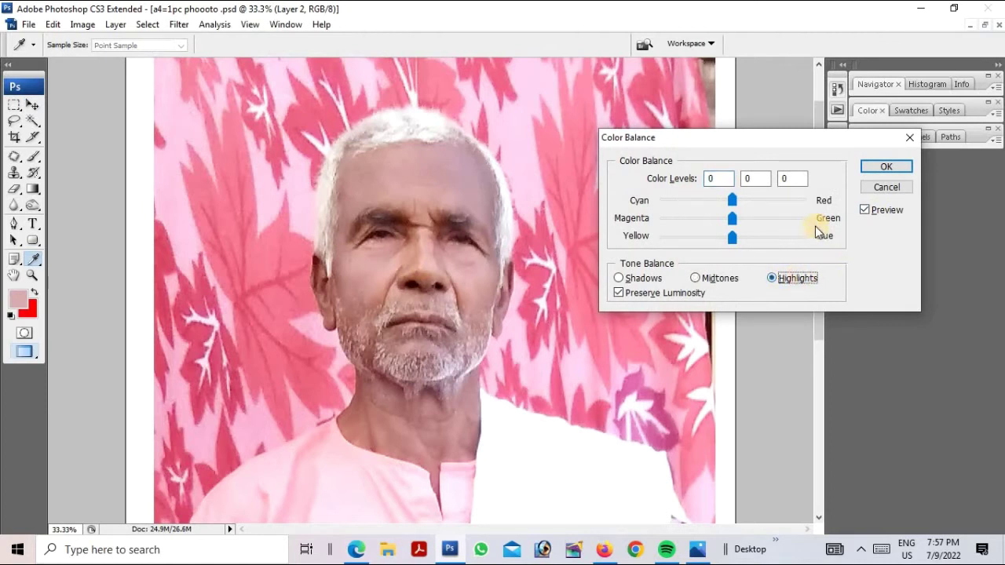
{"action": "left_click_drag", "start_coordinate": [657, 140], "coordinate": [623, 141]}
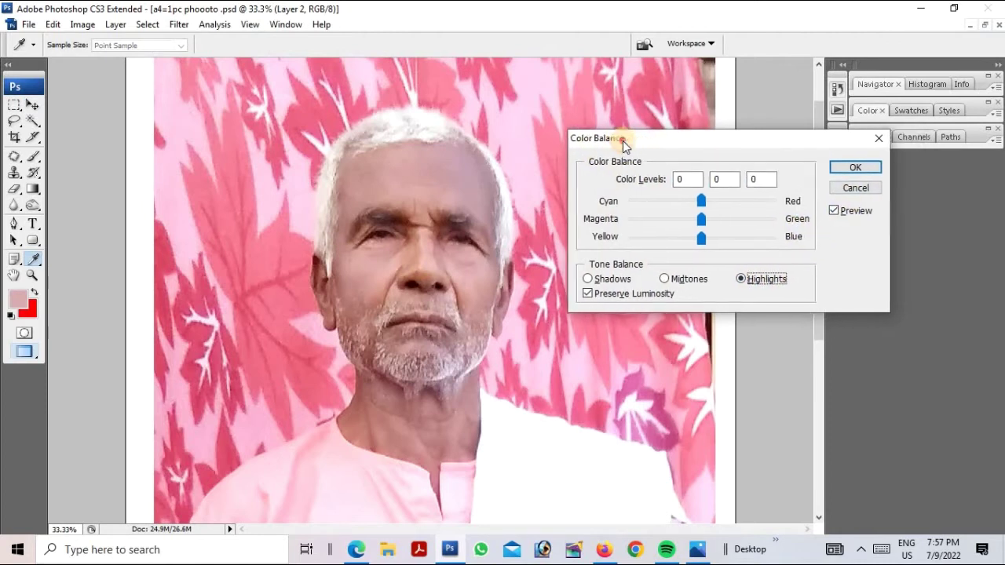
{"action": "left_click", "coordinate": [870, 186]}
Adjust the portrait's midtones with Color Balance, shifting cyan-red to about +14 and fine-tuning the yellow-blue balance
{"action": "left_click", "coordinate": [91, 26]}
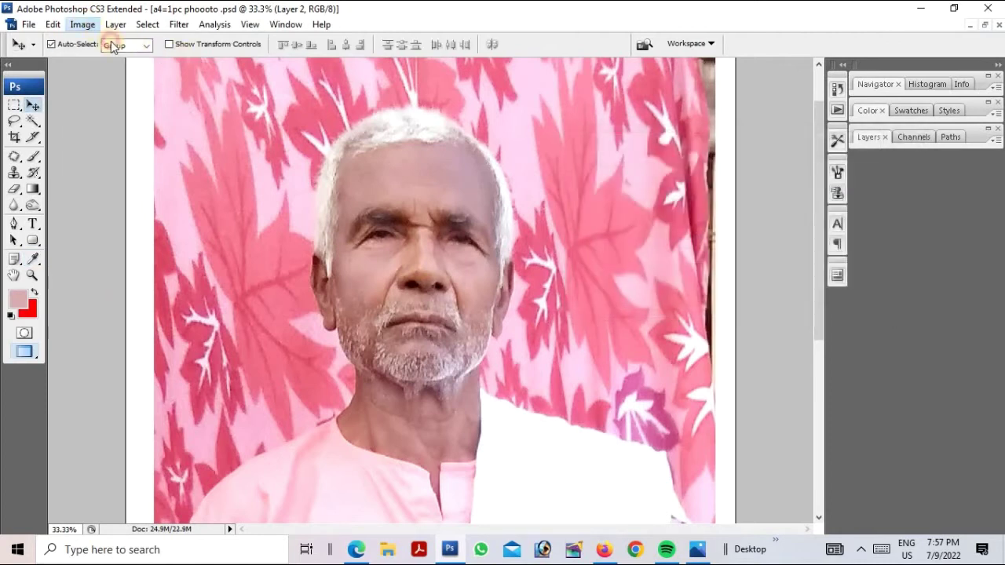
{"action": "mouse_move", "coordinate": [113, 61]}
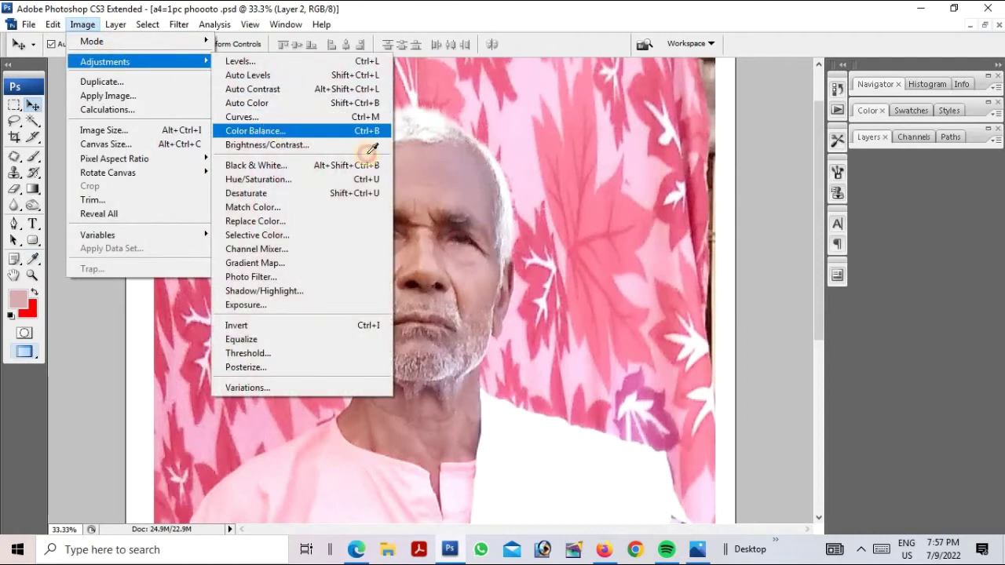
{"action": "left_click", "coordinate": [275, 130]}
{"action": "left_click_drag", "start_coordinate": [697, 202], "coordinate": [709, 202]}
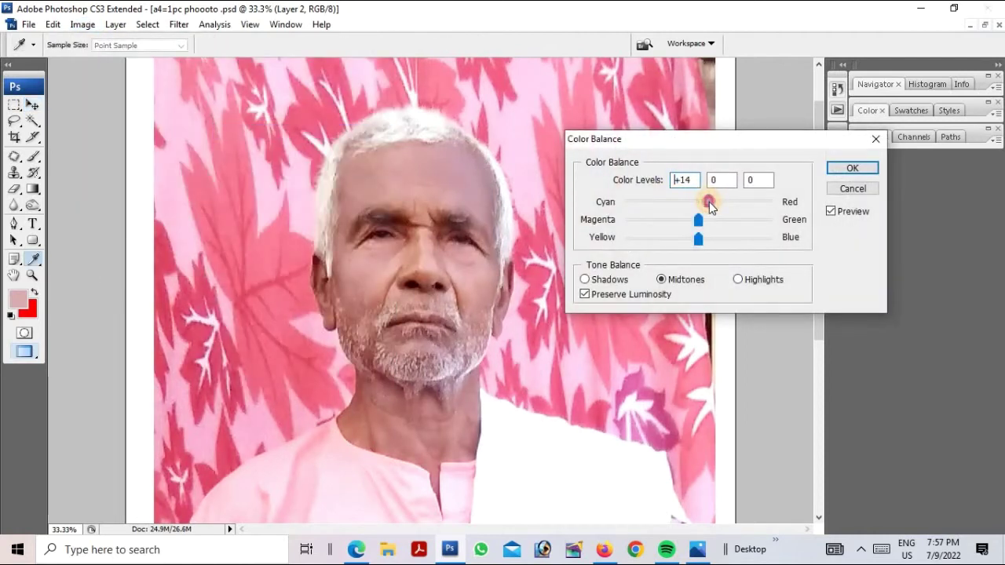
{"action": "left_click_drag", "start_coordinate": [685, 239], "coordinate": [694, 243]}
{"action": "left_click", "coordinate": [841, 174]}
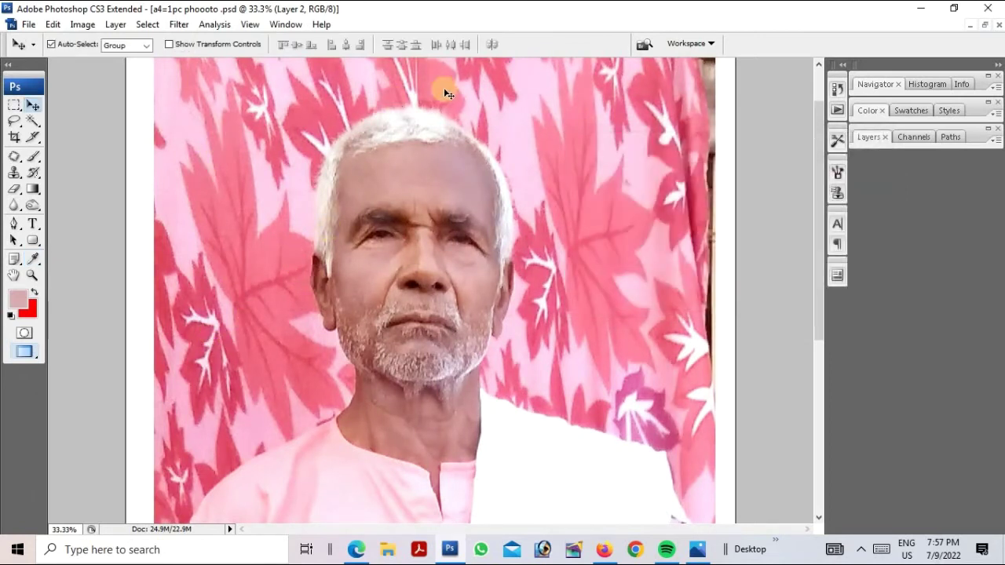
Start a Pen tool path where the shirt's left sleeve meets the photo's side edge, placing the first points along the sleeve outline
{"action": "left_click_drag", "start_coordinate": [569, 274], "coordinate": [463, 437]}
{"action": "key", "text": "ctrl+minus"}
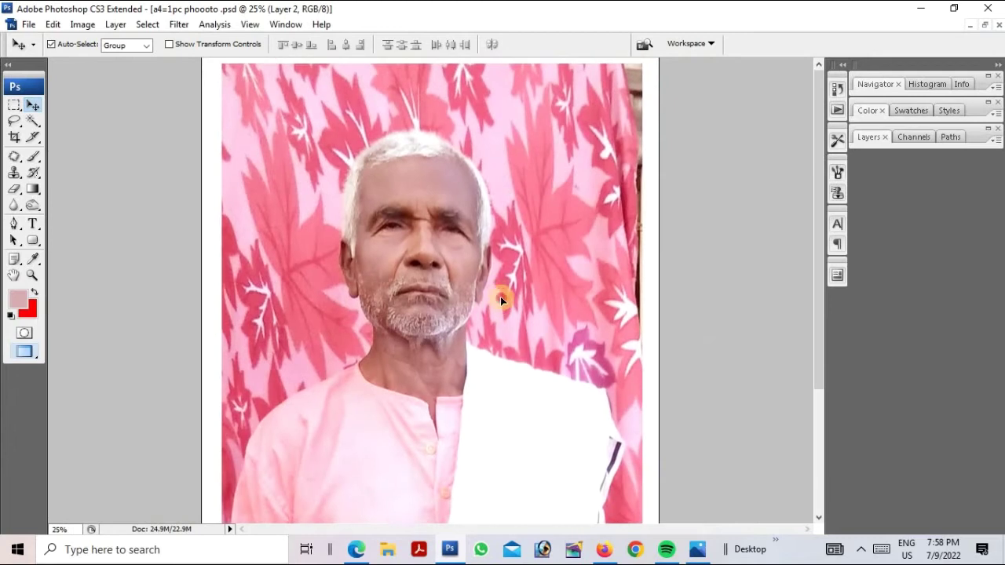
{"action": "key", "text": "ctrl+minus"}
{"action": "left_click", "coordinate": [375, 324], "text": "ctrl"}
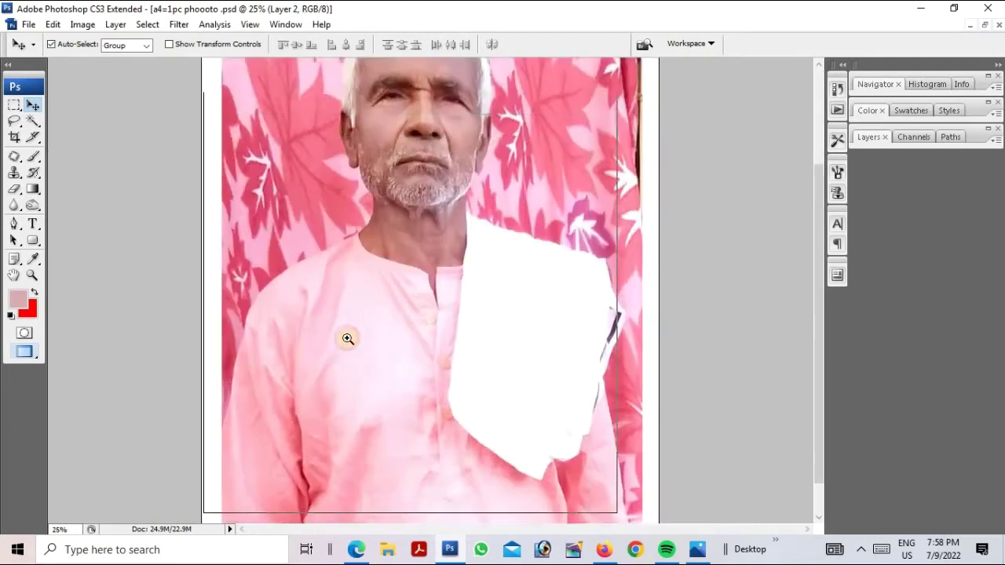
{"action": "left_click", "coordinate": [341, 338], "text": "ctrl"}
{"action": "left_click", "coordinate": [223, 351], "text": "ctrl"}
{"action": "left_click", "coordinate": [201, 344], "text": "ctrl"}
{"action": "left_click_drag", "start_coordinate": [201, 343], "coordinate": [258, 238]}
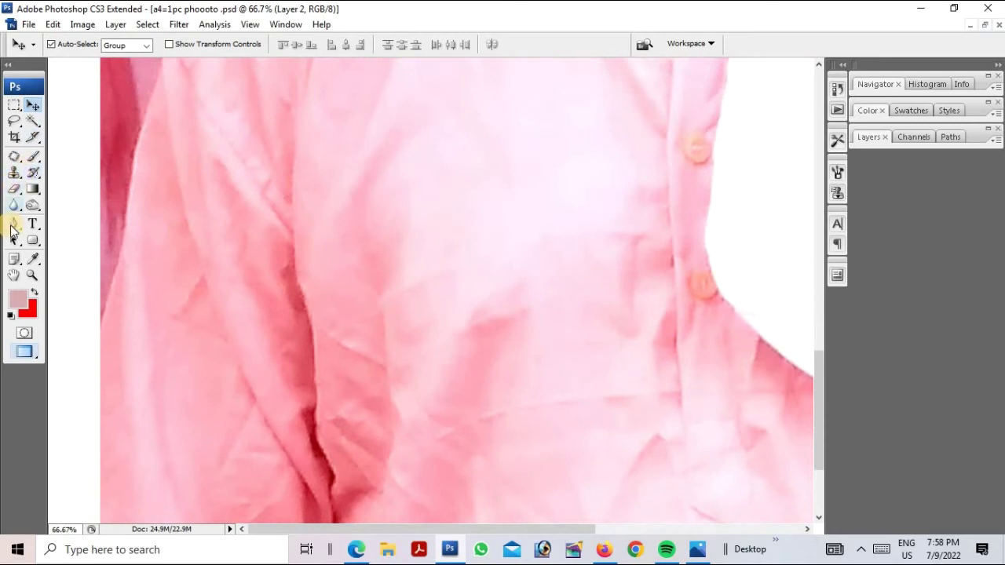
{"action": "left_click", "coordinate": [14, 223]}
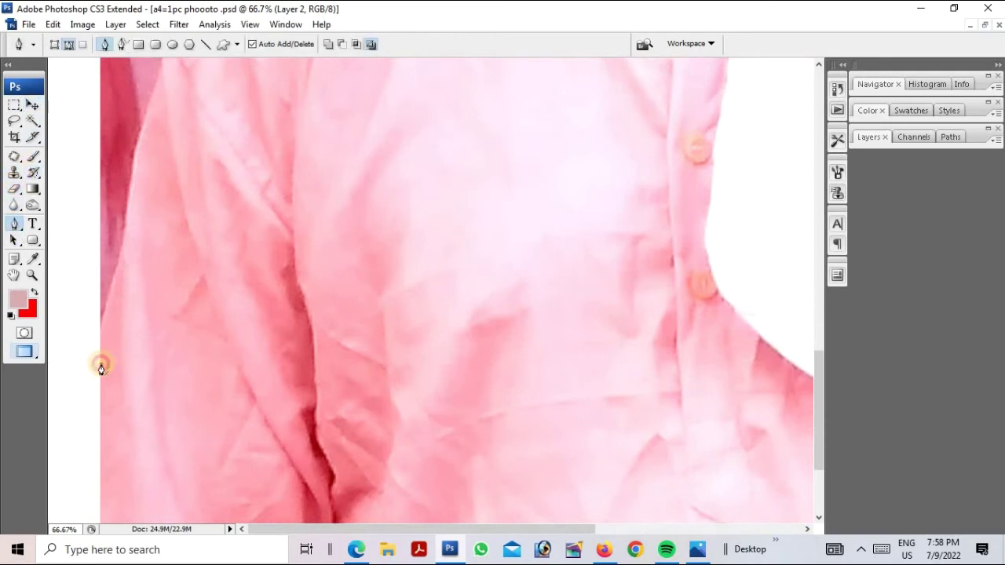
{"action": "left_click", "coordinate": [105, 311], "text": "ctrl"}
{"action": "left_click", "coordinate": [152, 237]}
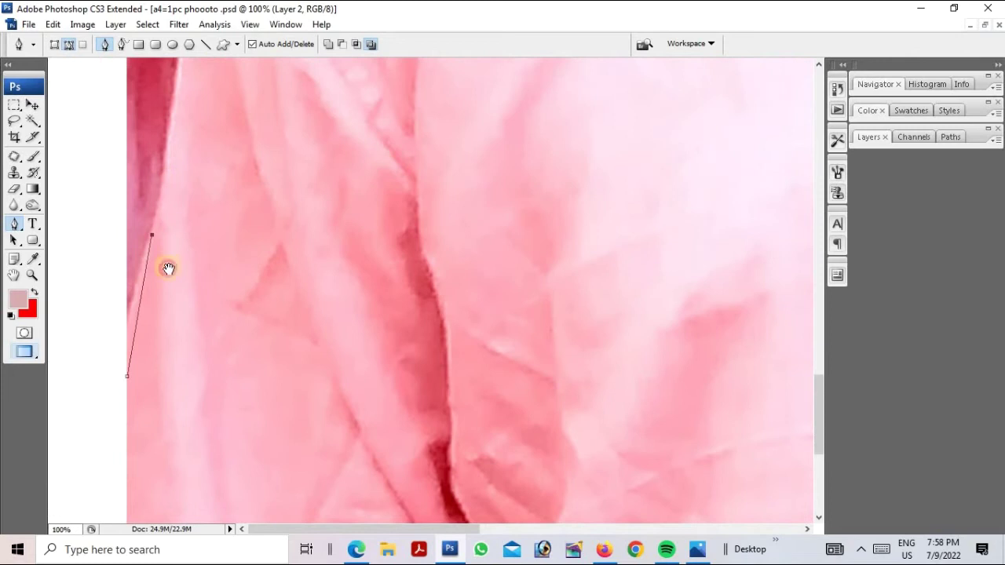
Continue the path up the outer edge of the left sleeve to just below the shoulder
{"action": "scroll", "coordinate": [168, 227], "scroll_direction": "up", "scroll_amount": 3}
{"action": "left_click_drag", "start_coordinate": [185, 204], "coordinate": [170, 287]}
{"action": "left_click", "coordinate": [192, 162]}
{"action": "left_click_drag", "start_coordinate": [209, 112], "coordinate": [209, 206]}
{"action": "left_click", "coordinate": [207, 197]}
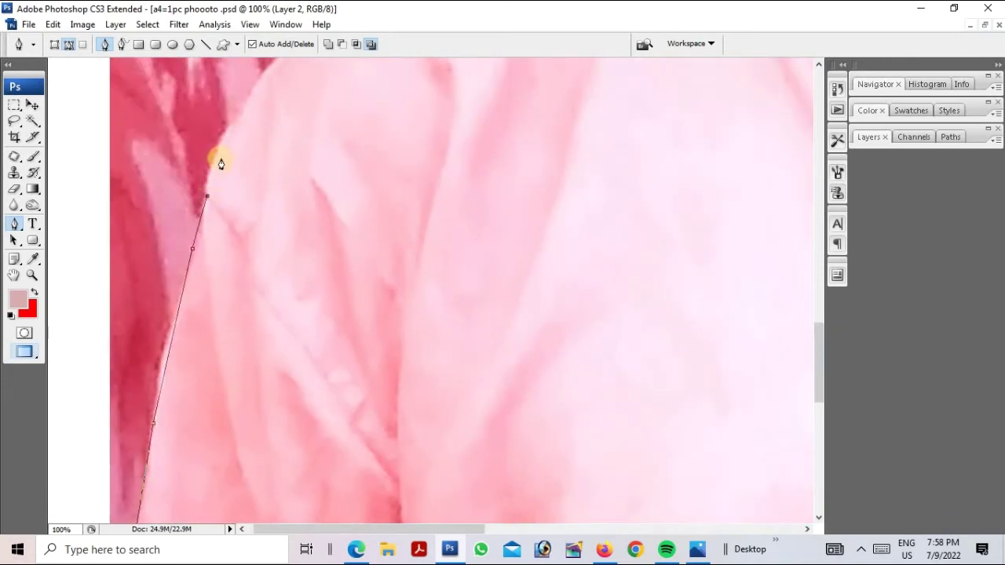
{"action": "left_click", "coordinate": [222, 158]}
Trace the curve of the left shoulder towards the collar with curved path segments
{"action": "left_click_drag", "start_coordinate": [440, 191], "coordinate": [343, 204]}
{"action": "left_click", "coordinate": [358, 179]}
{"action": "left_click_drag", "start_coordinate": [407, 126], "coordinate": [413, 116]}
{"action": "left_click", "coordinate": [359, 179], "text": "alt"}
{"action": "left_click_drag", "start_coordinate": [431, 153], "coordinate": [253, 359]}
{"action": "left_click_drag", "start_coordinate": [507, 116], "coordinate": [599, 82]}
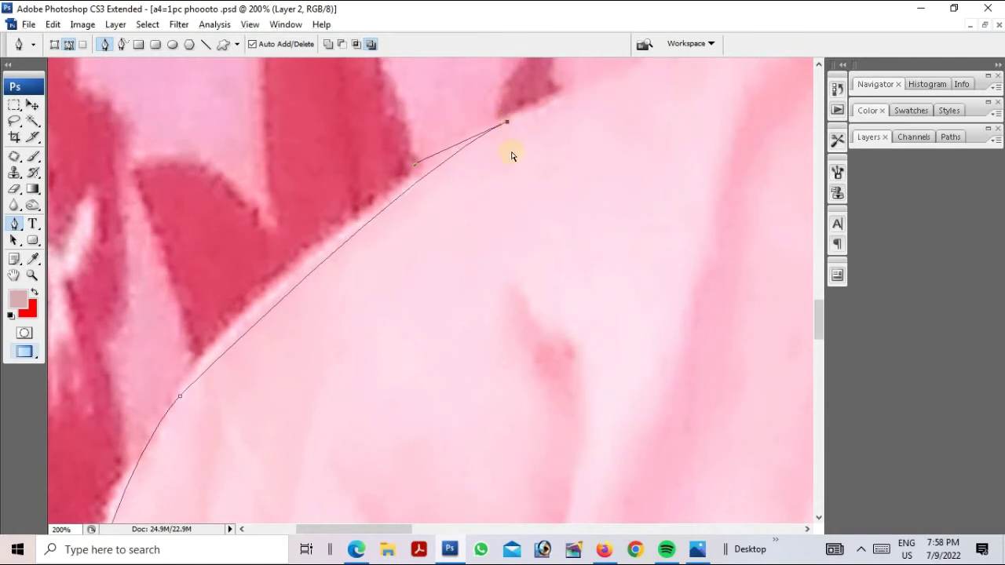
{"action": "key", "text": "ctrl+minus"}
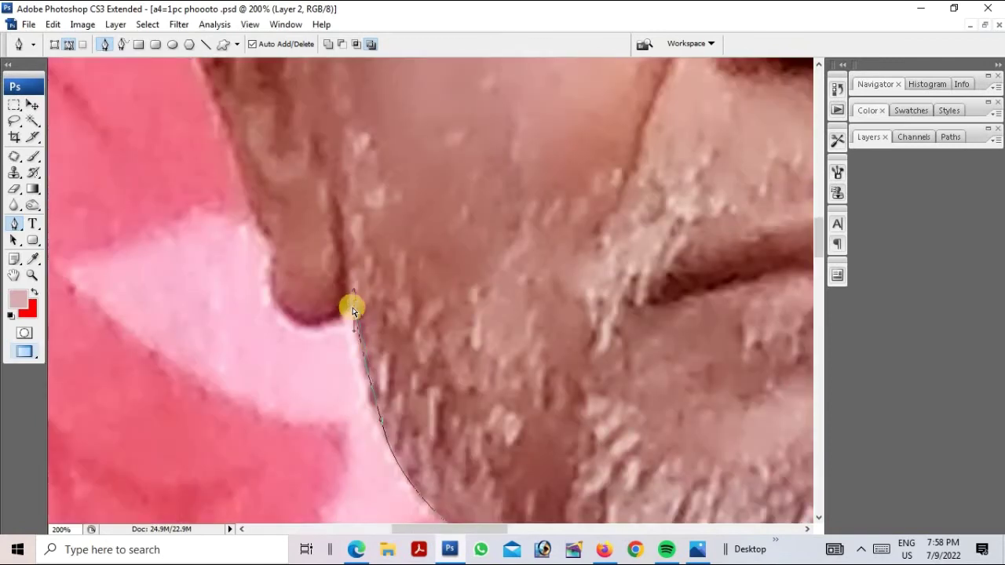
Continue the path from the bearded jaw around the left earlobe, using sharp corner points where the direction changes
{"action": "left_click", "coordinate": [354, 306]}
{"action": "left_click_drag", "start_coordinate": [352, 306], "coordinate": [352, 304]}
{"action": "left_click", "coordinate": [354, 302], "text": "alt"}
{"action": "left_click", "coordinate": [349, 299]}
{"action": "left_click_drag", "start_coordinate": [312, 319], "coordinate": [332, 404]}
{"action": "left_click_drag", "start_coordinate": [291, 377], "coordinate": [257, 299]}
{"action": "left_click", "coordinate": [289, 377], "text": "alt"}
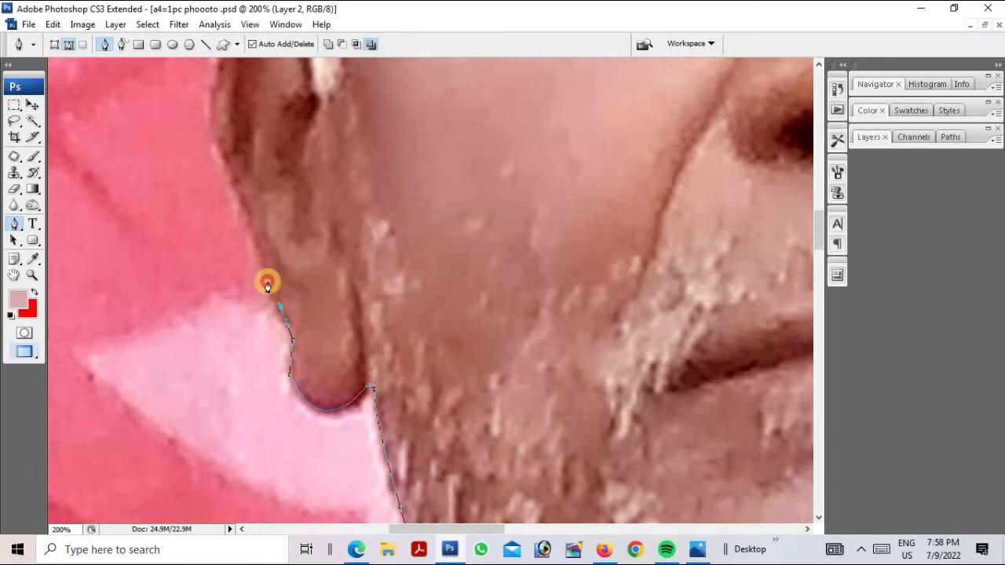
Trace the outer edge of the left ear up to where it meets the white hair
{"action": "scroll", "coordinate": [264, 280], "scroll_direction": "up", "scroll_amount": 3}
{"action": "left_click", "coordinate": [267, 337]}
{"action": "left_click_drag", "start_coordinate": [267, 335], "coordinate": [271, 386]}
{"action": "left_click", "coordinate": [250, 345]}
{"action": "left_click_drag", "start_coordinate": [247, 336], "coordinate": [260, 431]}
{"action": "left_click", "coordinate": [255, 362]}
{"action": "left_click", "coordinate": [257, 307]}
{"action": "left_click", "coordinate": [262, 261]}
{"action": "left_click", "coordinate": [266, 241]}
{"action": "left_click", "coordinate": [271, 230]}
{"action": "left_click", "coordinate": [290, 222]}
{"action": "left_click_drag", "start_coordinate": [289, 223], "coordinate": [298, 348]}
{"action": "left_click", "coordinate": [301, 347]}
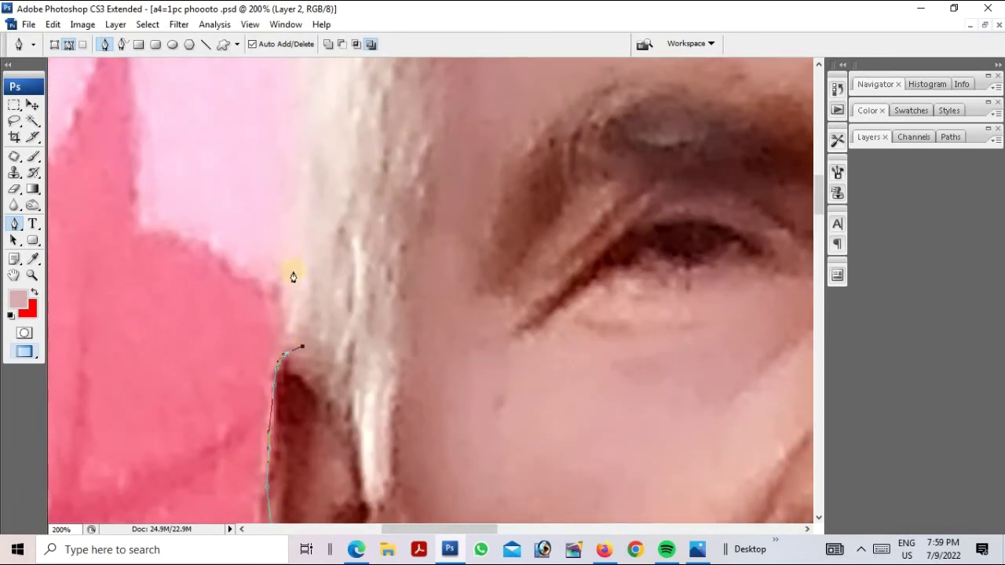
Extend the path up the left side of the hair and over the crown with long curved segments
{"action": "key", "text": "ctrl+minus"}
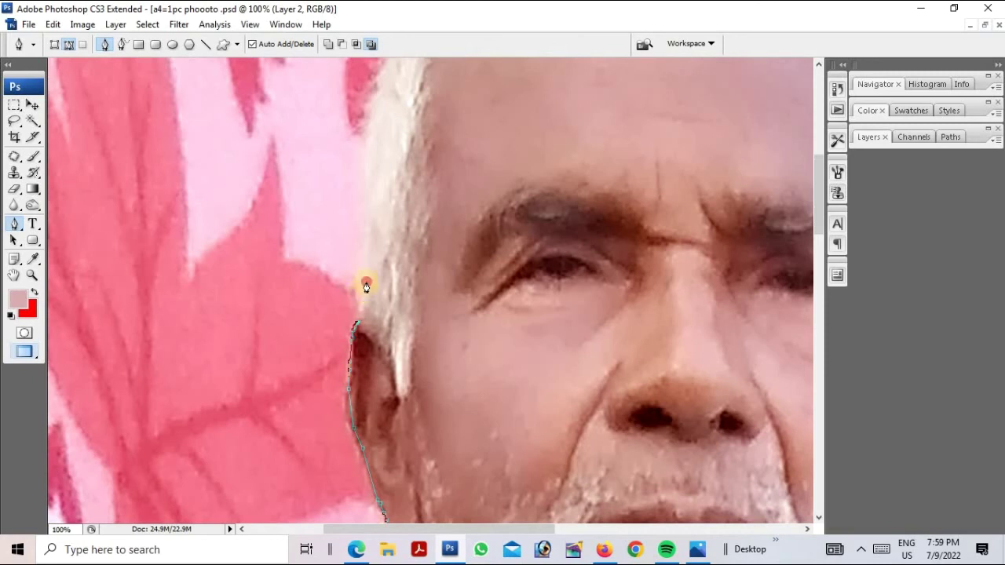
{"action": "left_click", "coordinate": [363, 272]}
{"action": "left_click_drag", "start_coordinate": [373, 254], "coordinate": [240, 467]}
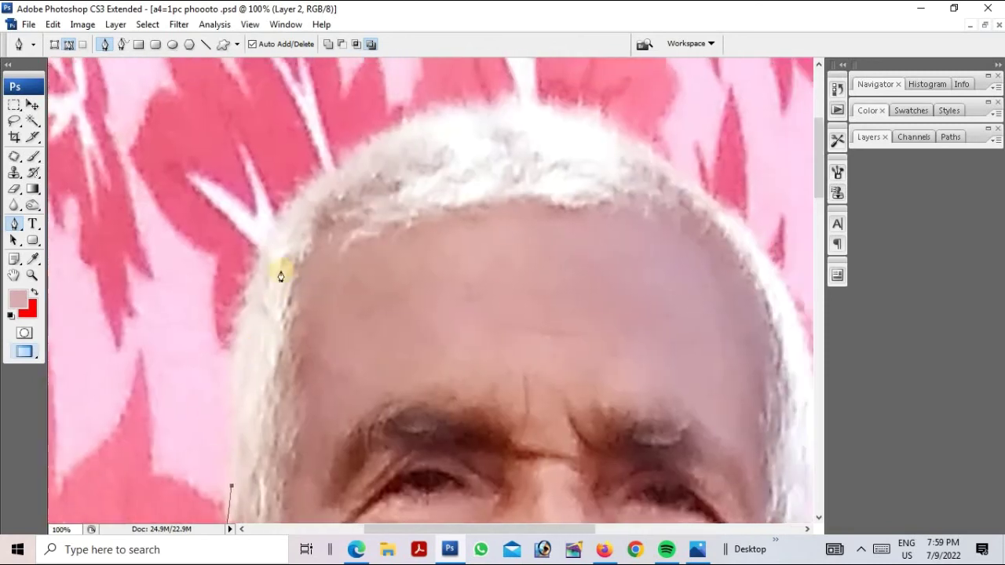
{"action": "left_click_drag", "start_coordinate": [267, 225], "coordinate": [283, 155]}
{"action": "left_click_drag", "start_coordinate": [275, 195], "coordinate": [329, 120]}
{"action": "scroll", "coordinate": [421, 65], "scroll_direction": "up", "scroll_amount": 1}
{"action": "left_click_drag", "start_coordinate": [608, 245], "coordinate": [625, 336]}
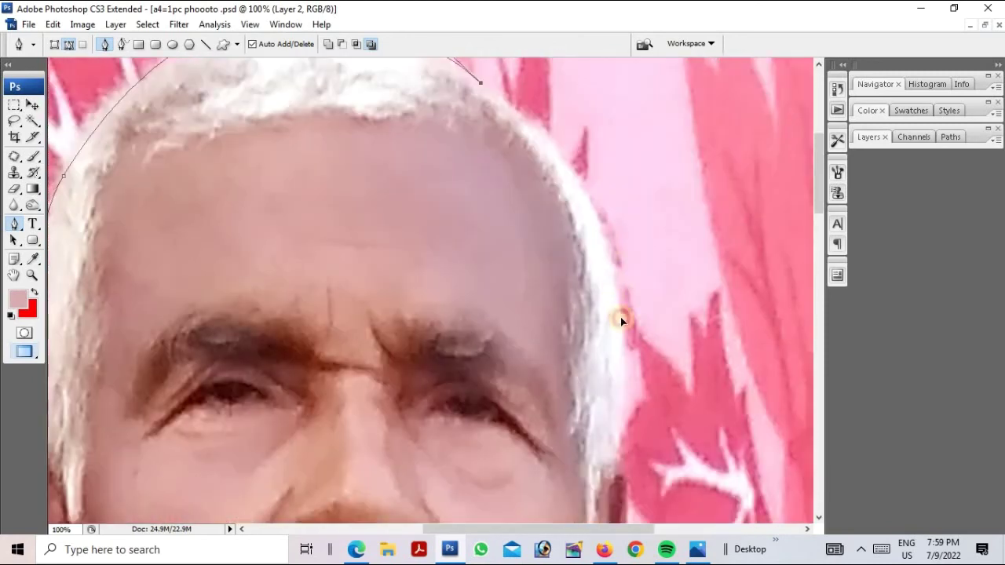
Trace the right side of the hair down to the ear and along the ear's upper edge
{"action": "left_click", "coordinate": [609, 246]}
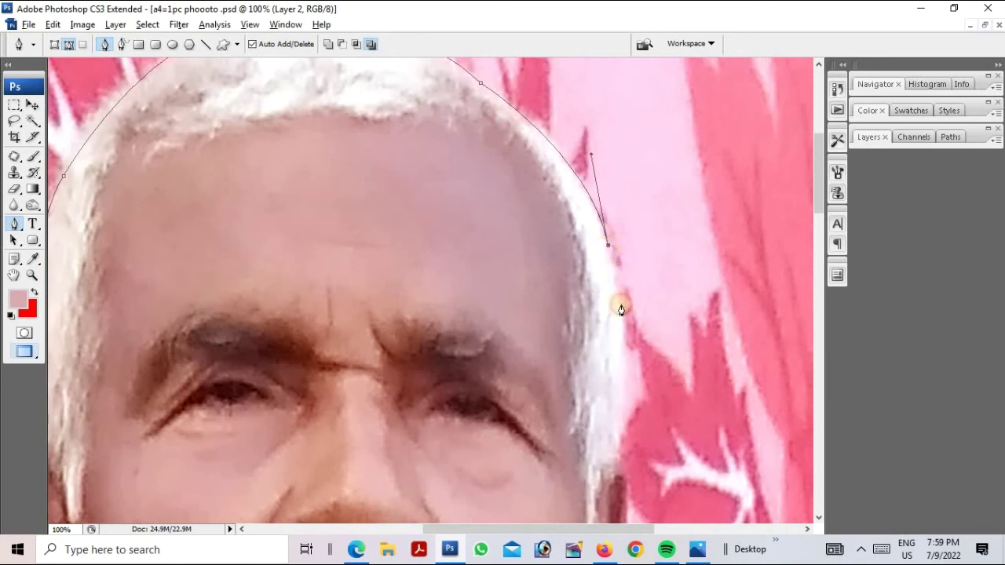
{"action": "left_click", "coordinate": [626, 374], "text": "alt"}
{"action": "left_click_drag", "start_coordinate": [622, 446], "coordinate": [641, 340]}
{"action": "left_click", "coordinate": [638, 386]}
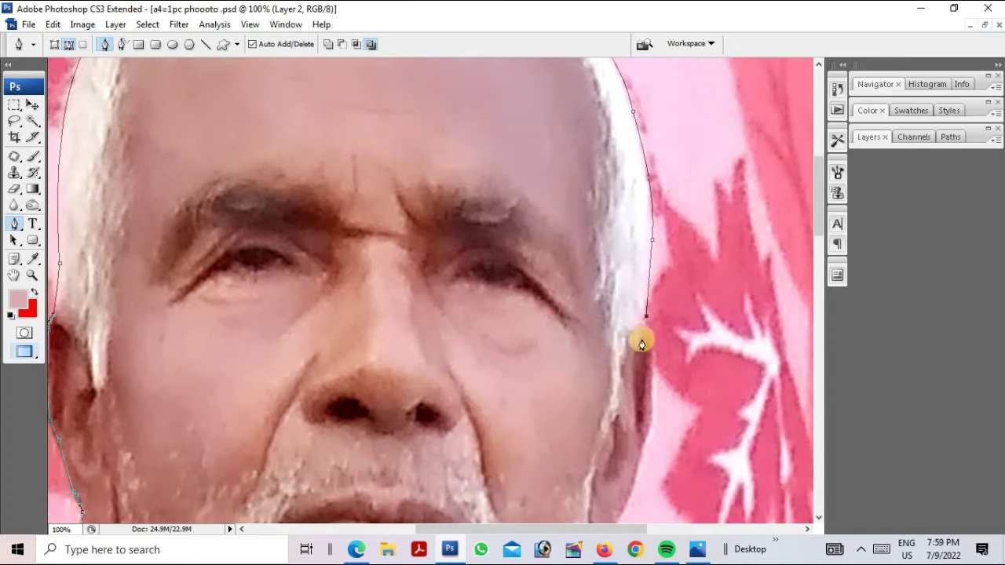
{"action": "scroll", "coordinate": [643, 333], "scroll_direction": "down", "scroll_amount": 3}
{"action": "left_click", "coordinate": [646, 354]}
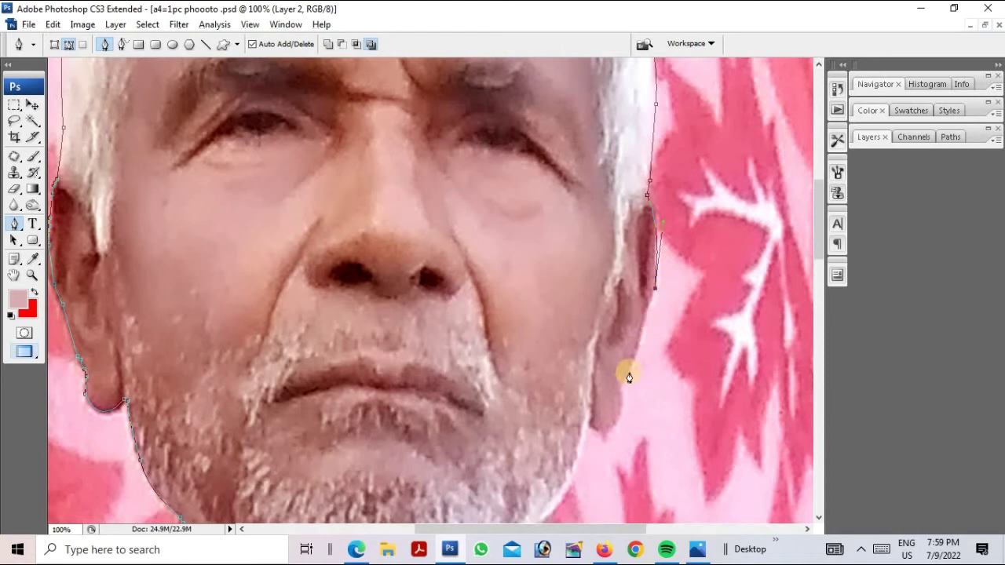
Continue the path around the right earlobe and along the bearded jaw to the neck
{"action": "scroll", "coordinate": [634, 328], "scroll_direction": "down", "scroll_amount": 2}
{"action": "scroll", "coordinate": [634, 329], "scroll_direction": "left", "scroll_amount": 1}
{"action": "left_click_drag", "start_coordinate": [616, 320], "coordinate": [584, 277]}
{"action": "left_click", "coordinate": [617, 320], "text": "alt"}
{"action": "left_click_drag", "start_coordinate": [587, 386], "coordinate": [600, 288]}
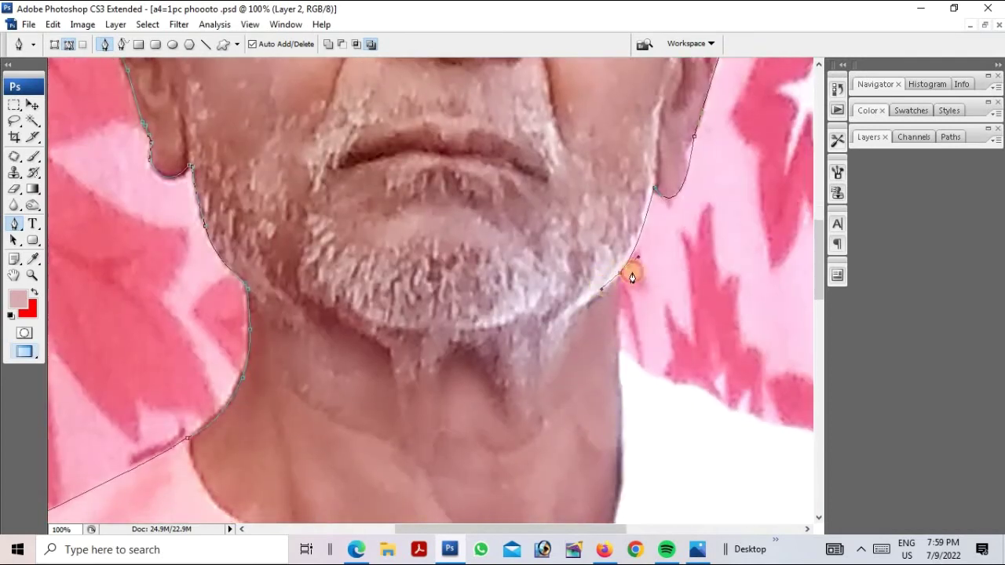
{"action": "left_click", "coordinate": [620, 274], "text": "alt"}
Trace down the right side of the neck and onto the first stretch of the white shoulder cloth
{"action": "scroll", "coordinate": [494, 306], "scroll_direction": "down", "scroll_amount": 2}
{"action": "scroll", "coordinate": [493, 307], "scroll_direction": "right", "scroll_amount": 4}
{"action": "left_click_drag", "start_coordinate": [505, 302], "coordinate": [526, 309]}
{"action": "left_click", "coordinate": [505, 303], "text": "alt"}
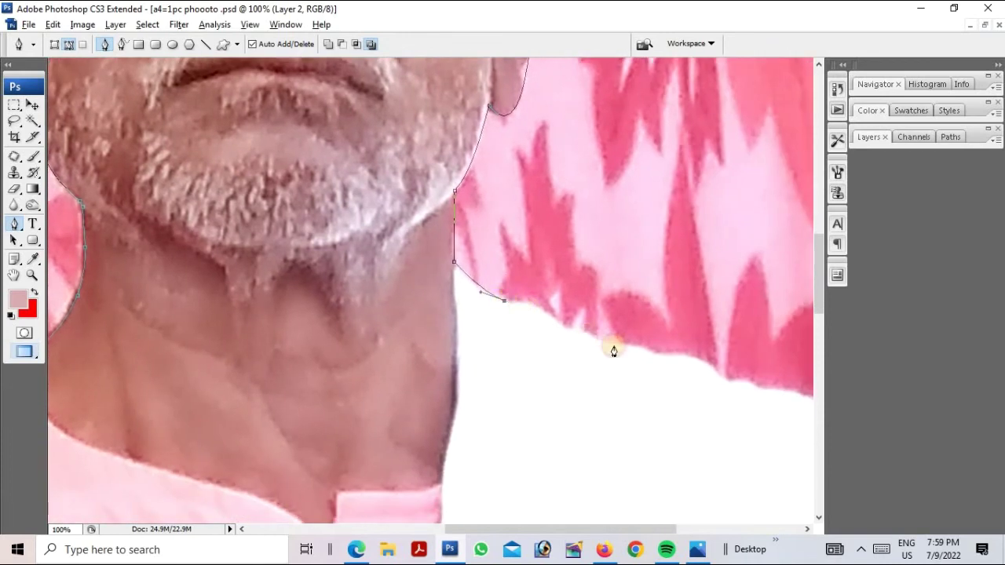
{"action": "left_click", "coordinate": [581, 338]}
{"action": "left_click", "coordinate": [652, 357]}
Trace the remaining upper edge of the white cloth to the purple leaf near the outer shoulder
{"action": "left_click_drag", "start_coordinate": [732, 382], "coordinate": [556, 298]}
{"action": "left_click", "coordinate": [498, 282]}
{"action": "left_click", "coordinate": [511, 286]}
{"action": "left_click", "coordinate": [544, 295]}
{"action": "left_click", "coordinate": [578, 303]}
{"action": "left_click", "coordinate": [608, 316]}
{"action": "left_click", "coordinate": [649, 327]}
{"action": "left_click", "coordinate": [681, 335]}
{"action": "left_click", "coordinate": [718, 343]}
{"action": "left_click", "coordinate": [724, 346]}
{"action": "left_click", "coordinate": [746, 352]}
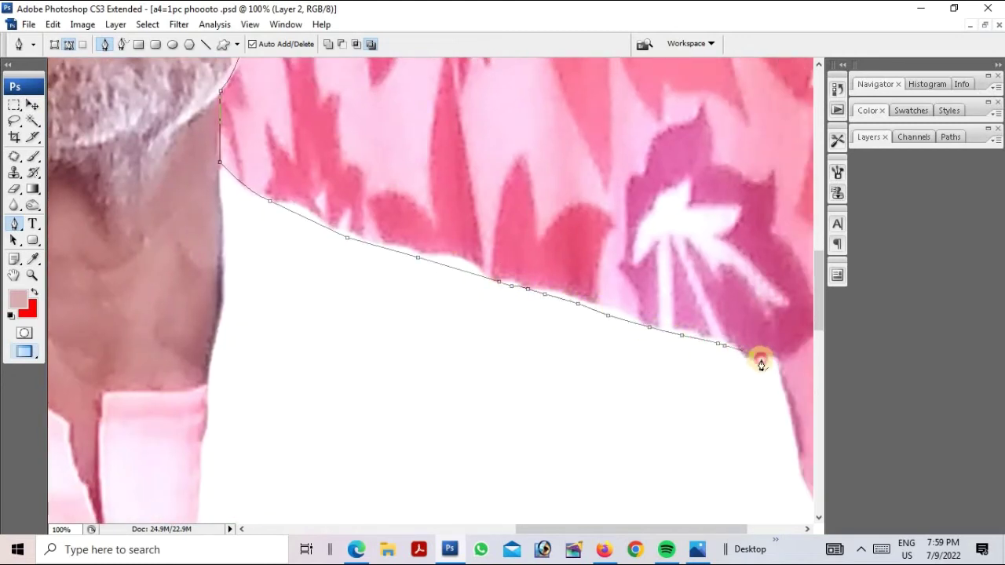
Take the path around the cloth's outer shoulder corner and start down its side
{"action": "scroll", "coordinate": [649, 212], "scroll_direction": "down", "scroll_amount": 3}
{"action": "scroll", "coordinate": [649, 212], "scroll_direction": "right", "scroll_amount": 2}
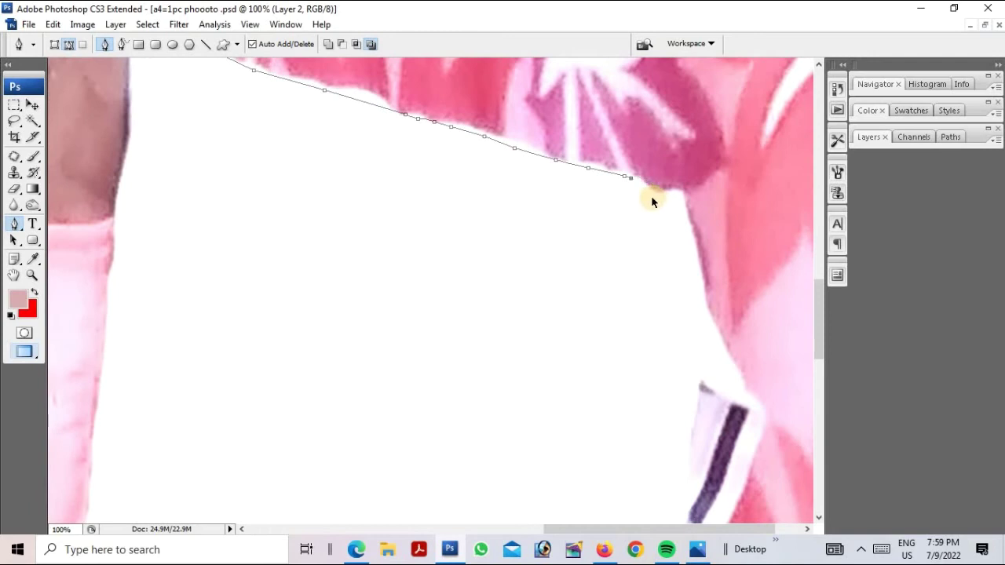
{"action": "left_click", "coordinate": [652, 193]}
{"action": "left_click", "coordinate": [673, 215]}
{"action": "left_click", "coordinate": [689, 247]}
{"action": "left_click", "coordinate": [693, 256]}
{"action": "left_click", "coordinate": [704, 300]}
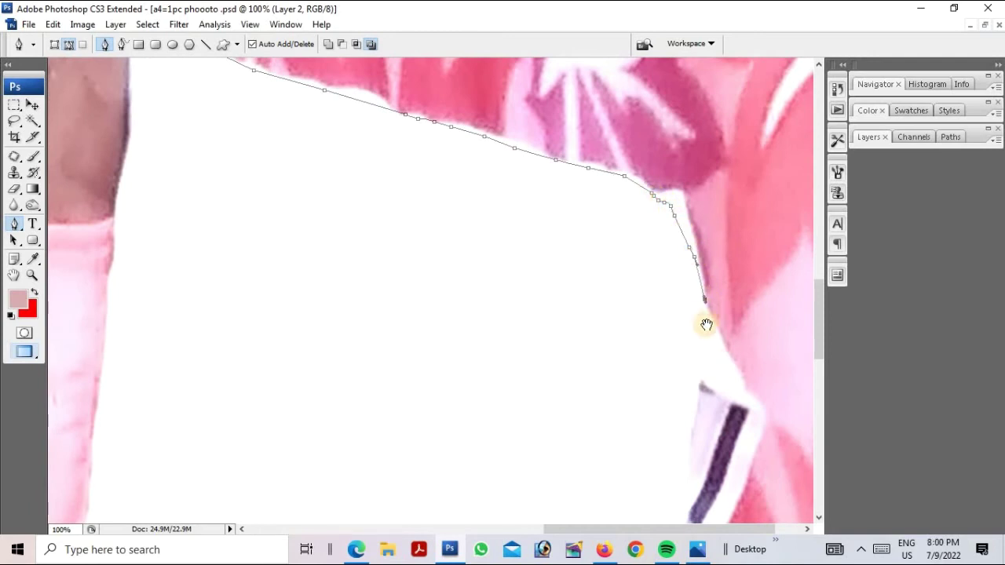
Trace the cloth's outer side past the dark stripe to where the right sleeve emerges
{"action": "left_click_drag", "start_coordinate": [706, 324], "coordinate": [623, 195]}
{"action": "left_click", "coordinate": [650, 194]}
{"action": "left_click", "coordinate": [673, 251]}
{"action": "scroll", "coordinate": [648, 295], "scroll_direction": "down", "scroll_amount": 4}
{"action": "left_click", "coordinate": [652, 291]}
{"action": "left_click", "coordinate": [637, 336]}
{"action": "left_click_drag", "start_coordinate": [637, 350], "coordinate": [421, 321]}
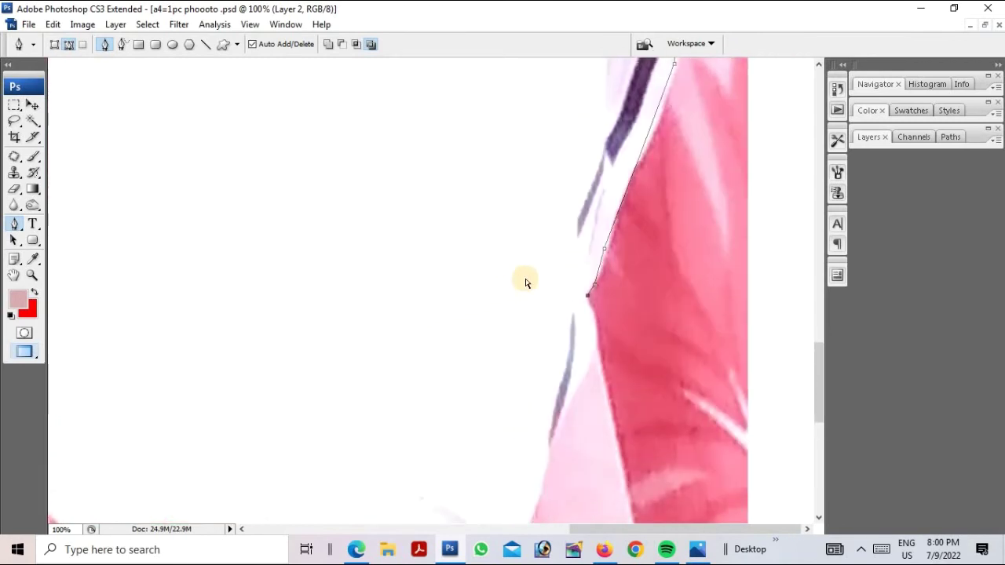
Trace the outer edge of the right sleeve down past the photo's bottom edge
{"action": "key", "text": "ctrl+minus"}
{"action": "key", "text": "ctrl+minus"}
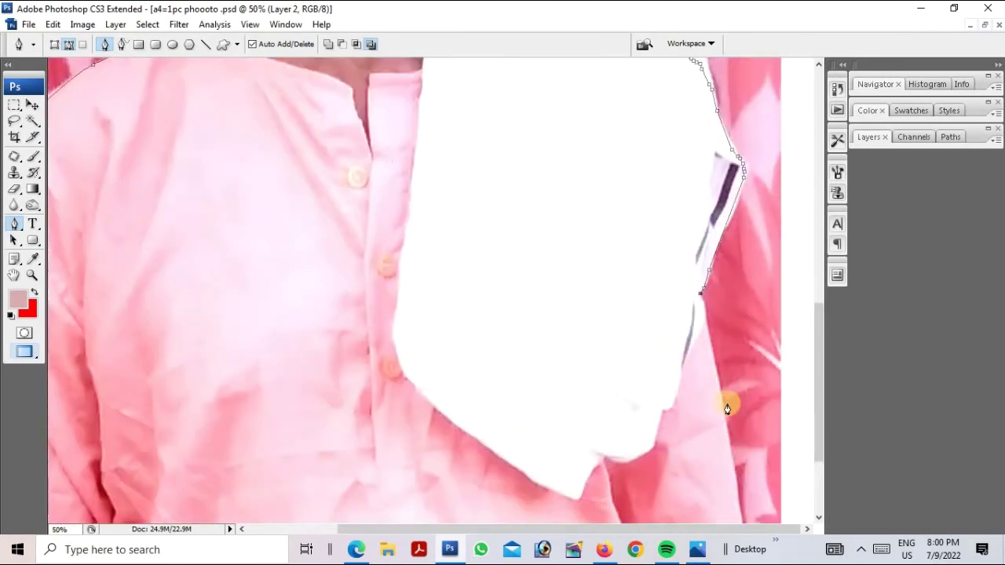
{"action": "left_click", "coordinate": [723, 405]}
{"action": "scroll", "coordinate": [730, 346], "scroll_direction": "down", "scroll_amount": 3}
{"action": "left_click", "coordinate": [742, 386]}
{"action": "left_click", "coordinate": [749, 439]}
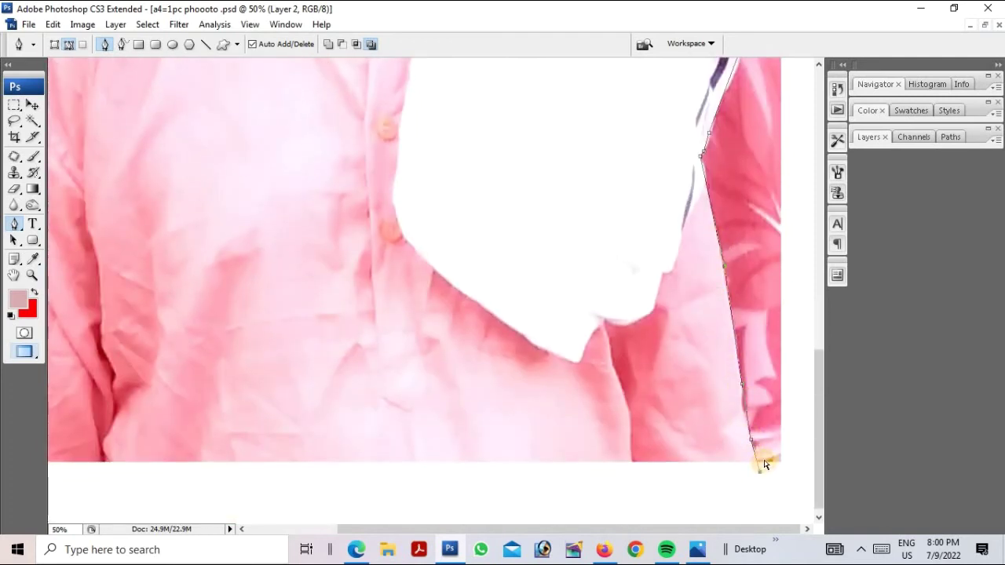
{"action": "key", "text": "ctrl+minus"}
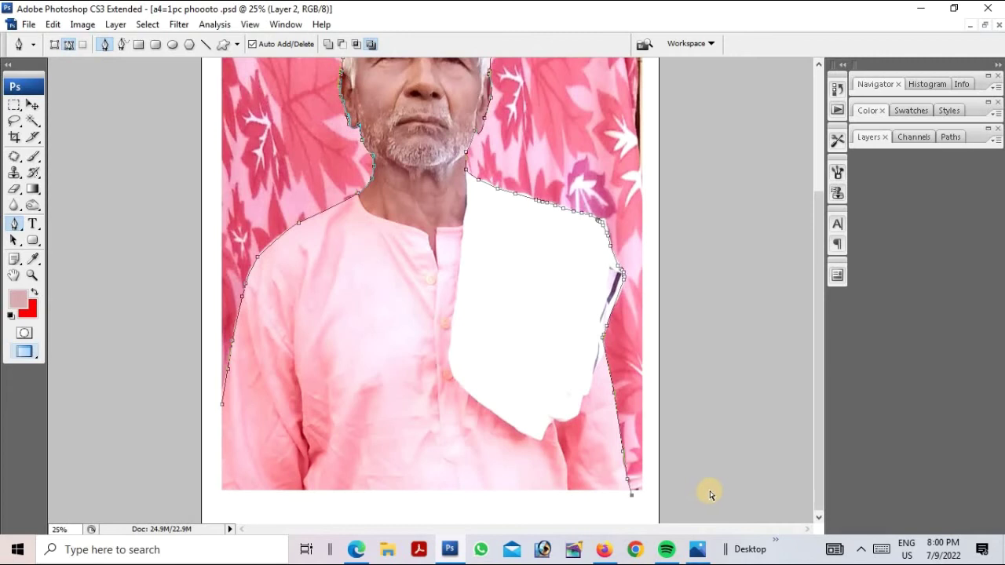
Close the path by routing it outside the canvas around the background, back to the starting point at the left sleeve
{"action": "key", "text": "ctrl+minus"}
{"action": "left_click", "coordinate": [626, 471]}
{"action": "left_click", "coordinate": [656, 409]}
{"action": "left_click", "coordinate": [675, 250]}
{"action": "left_click", "coordinate": [670, 200]}
{"action": "left_click", "coordinate": [645, 127]}
{"action": "left_click", "coordinate": [589, 83]}
{"action": "left_click", "coordinate": [566, 71]}
{"action": "left_click_drag", "start_coordinate": [375, 65], "coordinate": [361, 66]}
{"action": "left_click_drag", "start_coordinate": [311, 61], "coordinate": [251, 91]}
{"action": "left_click_drag", "start_coordinate": [247, 106], "coordinate": [244, 164]}
{"action": "left_click_drag", "start_coordinate": [244, 319], "coordinate": [244, 375]}
{"action": "left_click", "coordinate": [288, 434]}
Convert the path into a selection of the floral background and cut it from the photo layer
{"action": "key", "text": "ctrl+Return"}
{"action": "right_click", "coordinate": [348, 230]}
{"action": "left_click", "coordinate": [369, 238]}
{"action": "left_click", "coordinate": [82, 25]}
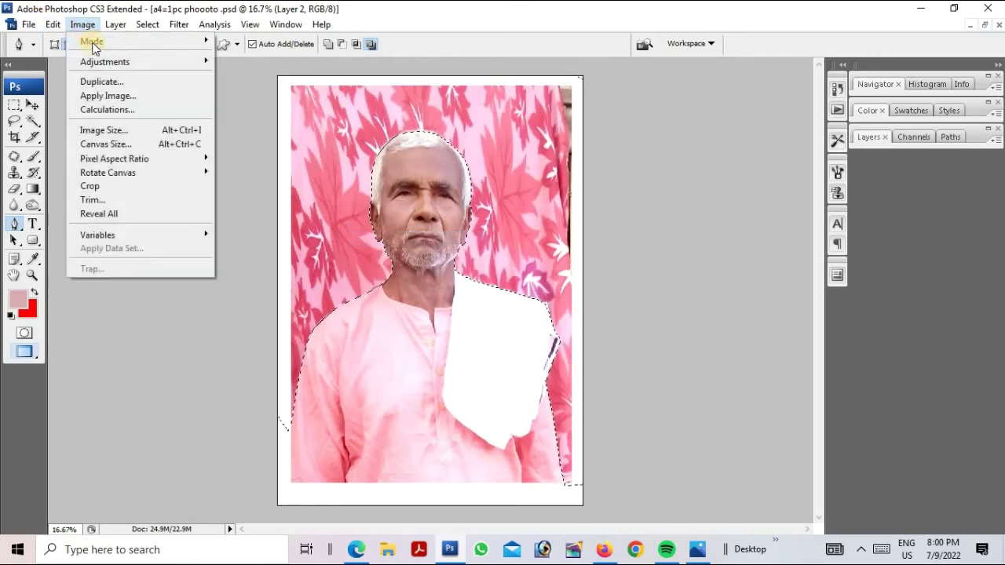
{"action": "mouse_move", "coordinate": [48, 26]}
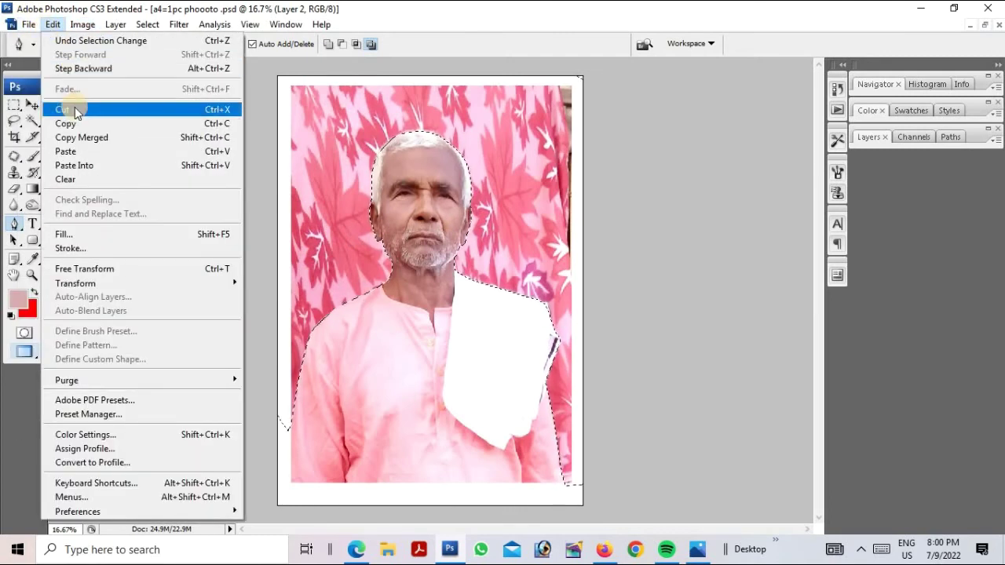
{"action": "left_click", "coordinate": [76, 111]}
Select the Background layer and fill it with black as the background color
{"action": "key", "text": "c"}
{"action": "key", "text": "v"}
{"action": "right_click", "coordinate": [537, 164]}
{"action": "left_click", "coordinate": [550, 165]}
{"action": "left_click", "coordinate": [33, 308]}
{"action": "left_click", "coordinate": [615, 416]}
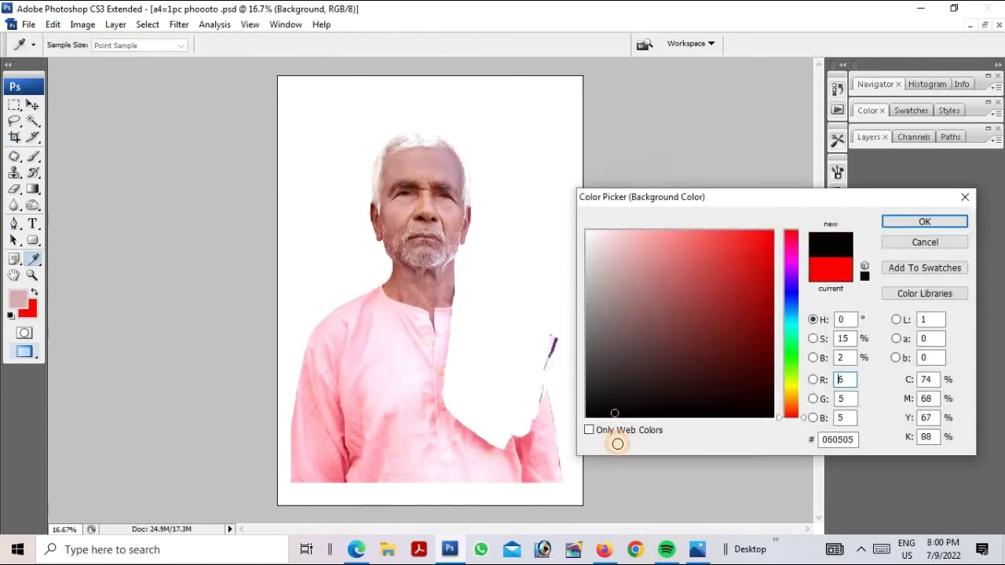
{"action": "key", "text": "Return"}
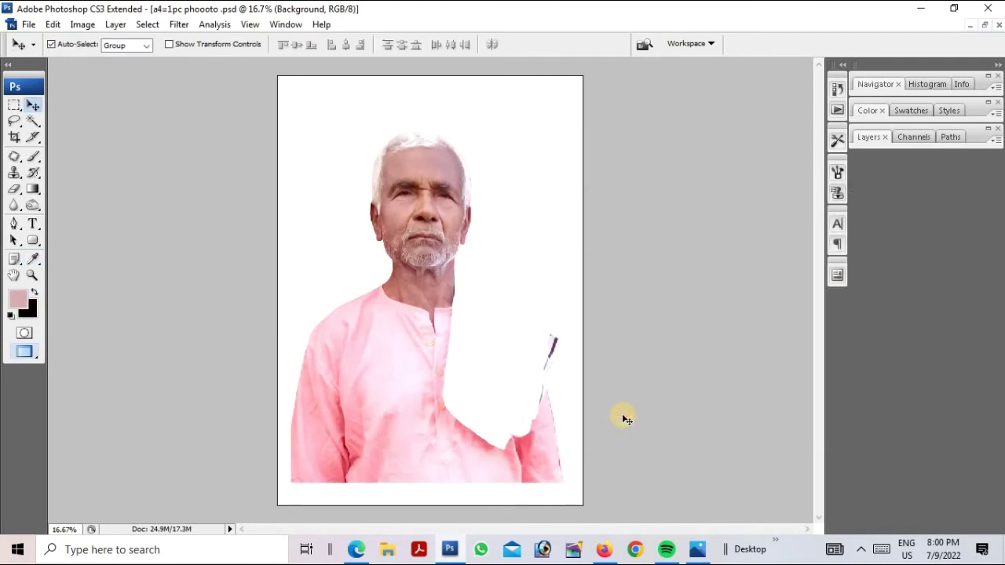
{"action": "key", "text": "Delete"}
Move the cut-out man to the canvas's lower-left corner and scale him up proportionally to about 114.7%
{"action": "key", "text": "c"}
{"action": "key", "text": "v"}
{"action": "left_click_drag", "start_coordinate": [458, 359], "coordinate": [447, 383]}
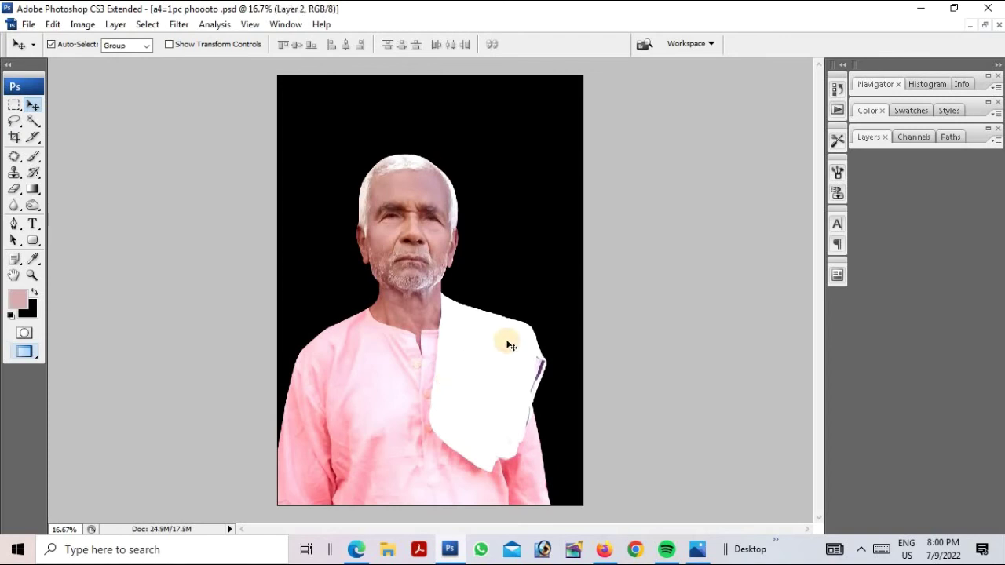
{"action": "key", "text": "ctrl+t"}
{"action": "left_click_drag", "start_coordinate": [561, 141], "coordinate": [624, 129]}
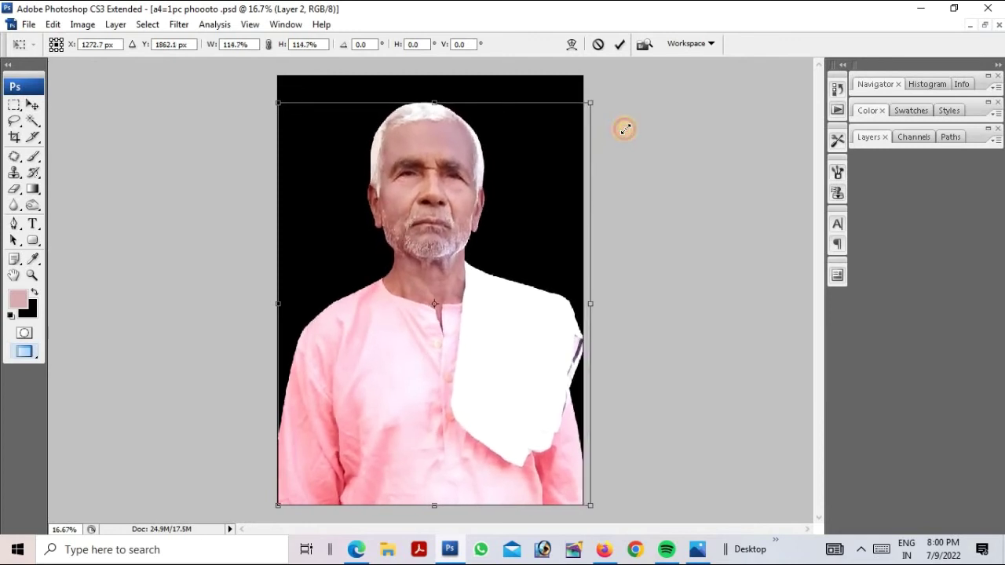
{"action": "key", "text": "Return"}
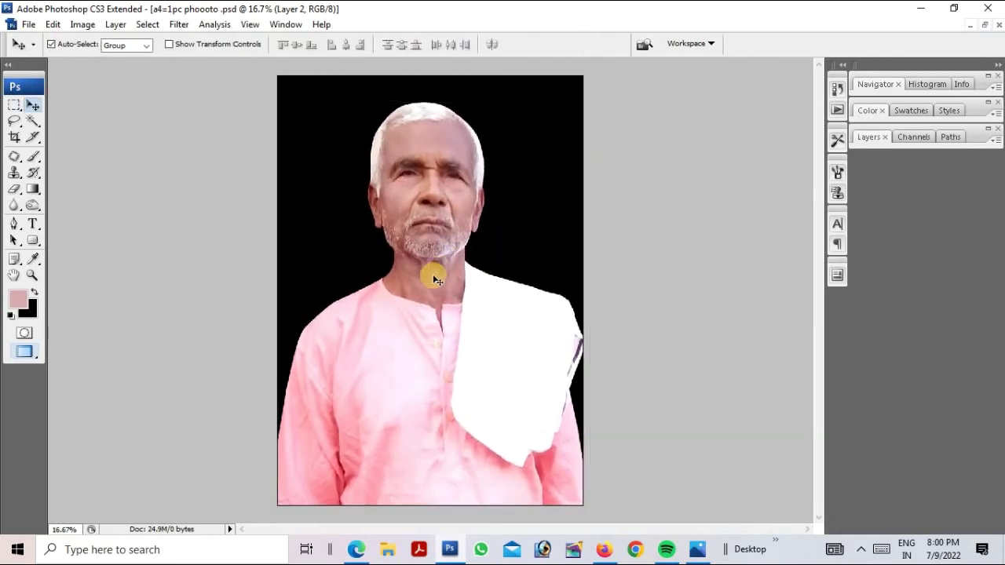
Shift the enlarged man slightly down to leave more black space above his head
{"action": "left_click_drag", "start_coordinate": [431, 282], "coordinate": [433, 308]}
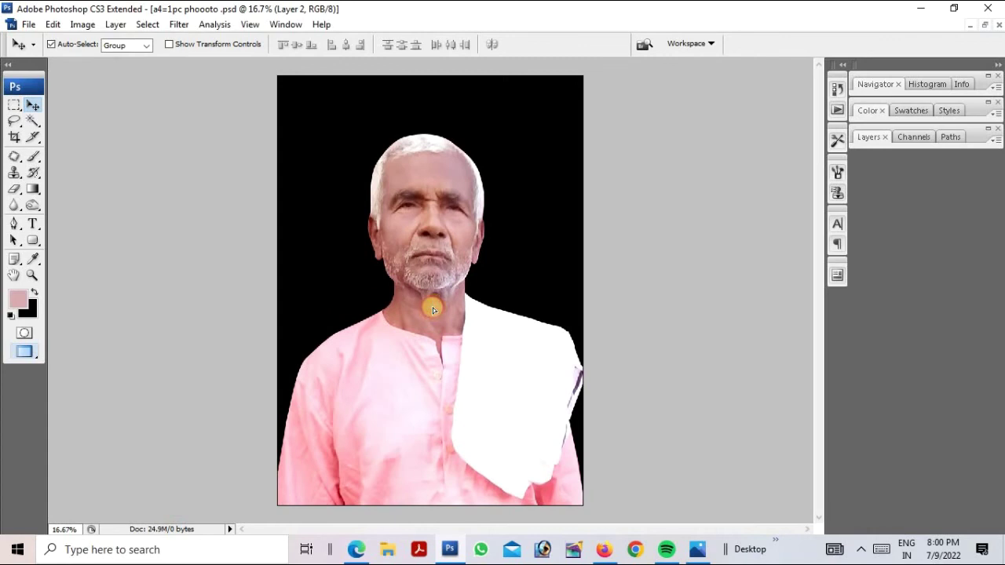
{"action": "right_click", "coordinate": [507, 191]}
{"action": "left_click", "coordinate": [516, 201]}
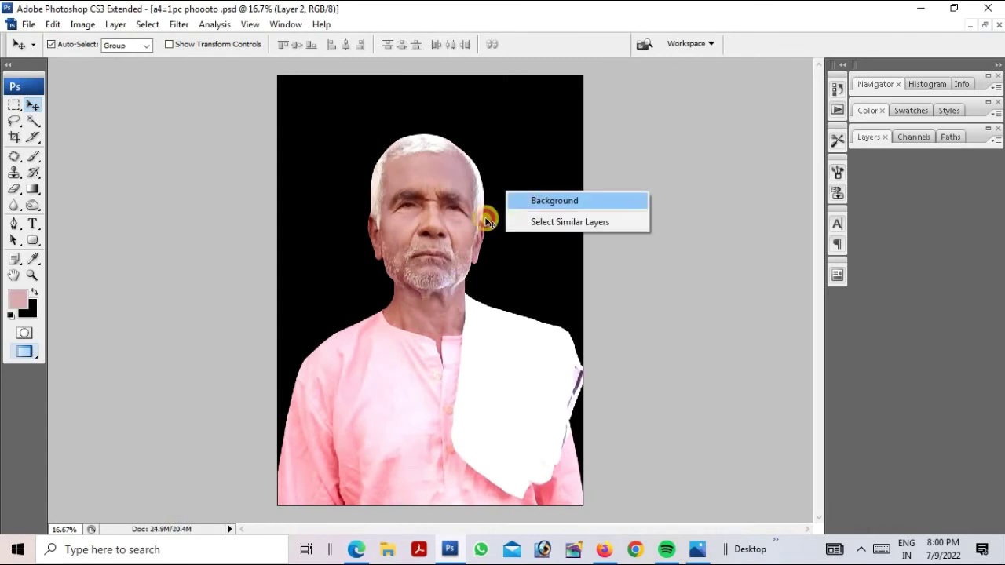
{"action": "left_click", "coordinate": [438, 231]}
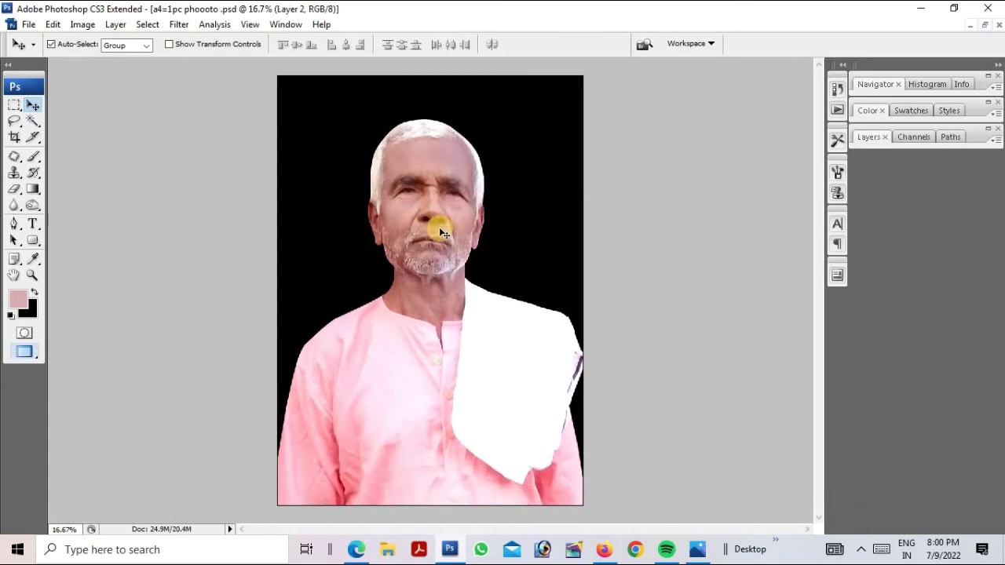
{"action": "key", "text": "ctrl+t"}
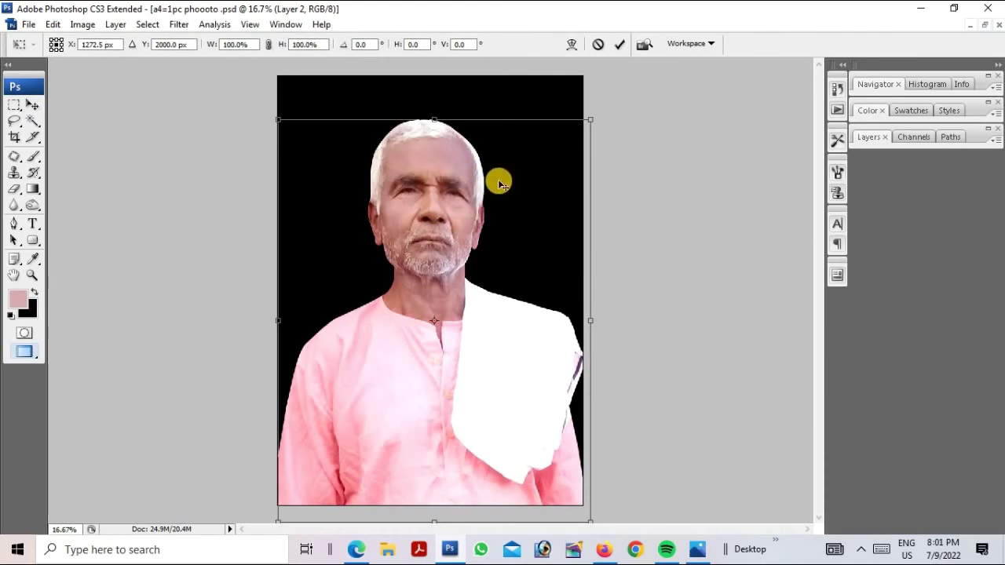
{"action": "key", "text": "Return"}
Copy an elliptical area of the black Background layer around the man's head onto a new layer
{"action": "right_click", "coordinate": [488, 135]}
{"action": "left_click", "coordinate": [509, 142]}
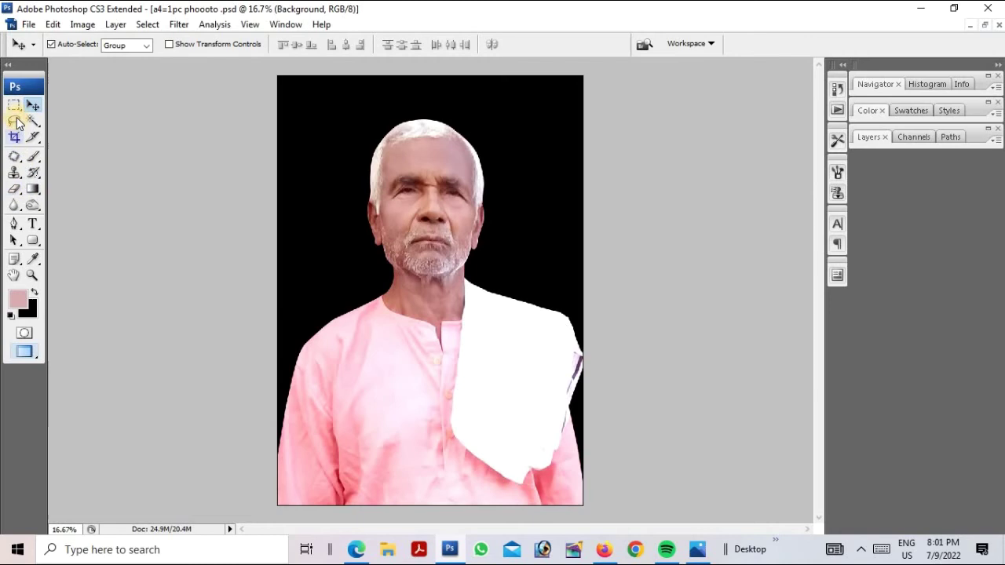
{"action": "left_click_drag", "start_coordinate": [14, 104], "coordinate": [47, 117]}
{"action": "left_click_drag", "start_coordinate": [370, 154], "coordinate": [493, 276]}
{"action": "right_click", "coordinate": [557, 241]}
{"action": "left_click", "coordinate": [566, 242]}
{"action": "key", "text": "ctrl+j"}
{"action": "key", "text": "alt+l"}
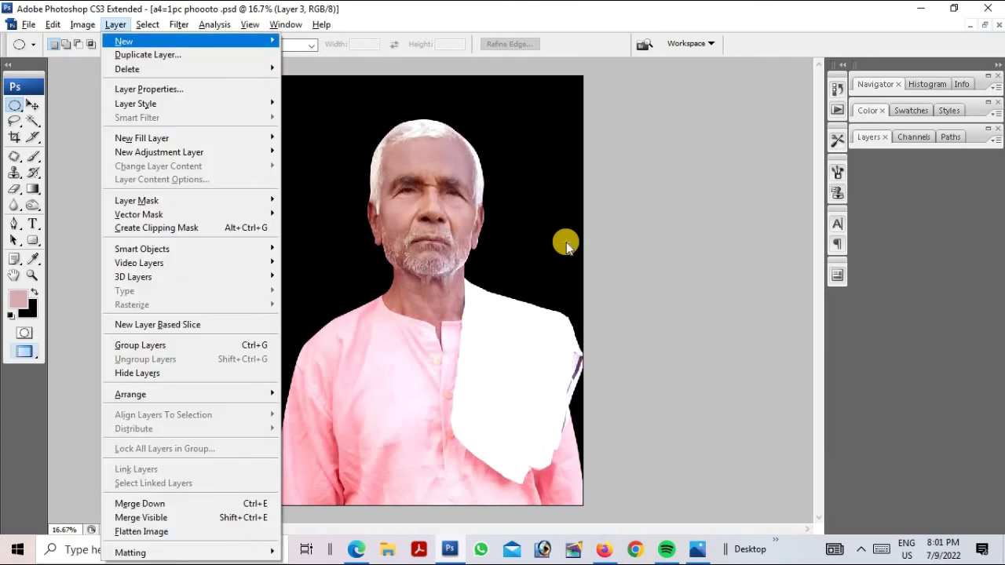
{"action": "key", "text": "y"}
{"action": "key", "text": "v"}
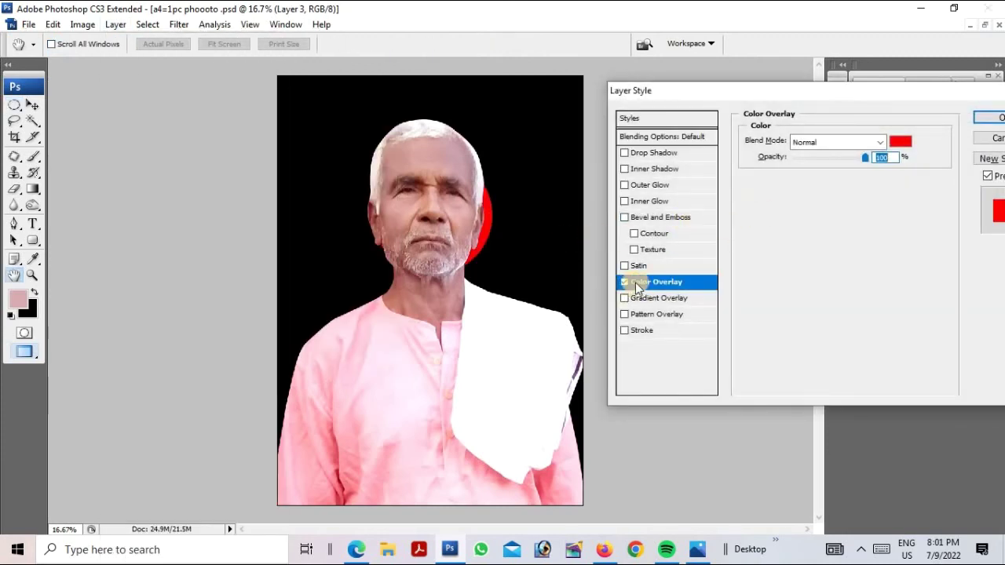
{"action": "left_click", "coordinate": [991, 139]}
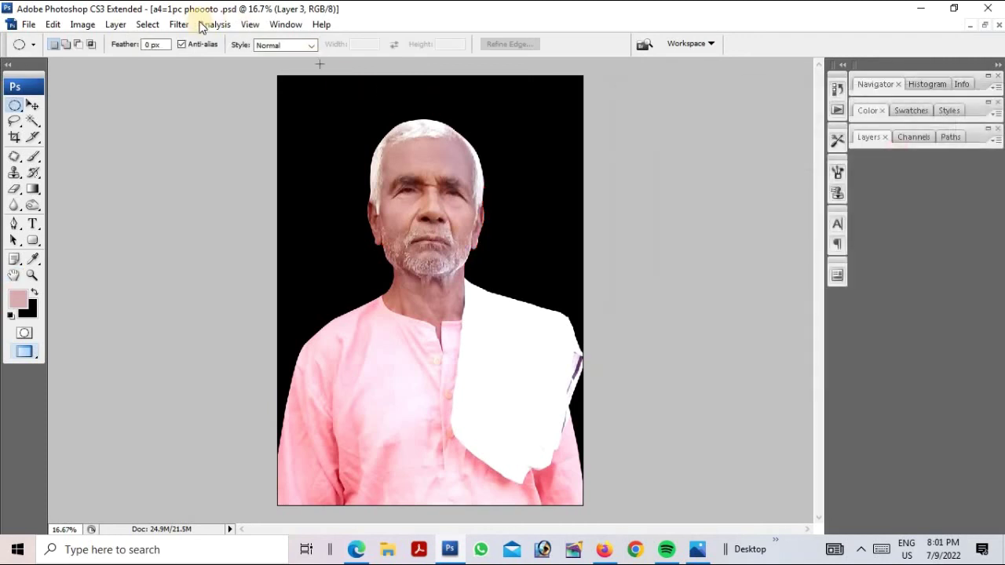
Apply a Color Overlay in bright blue (#00b4ff) to the ellipse layer behind the head
{"action": "left_click", "coordinate": [117, 26]}
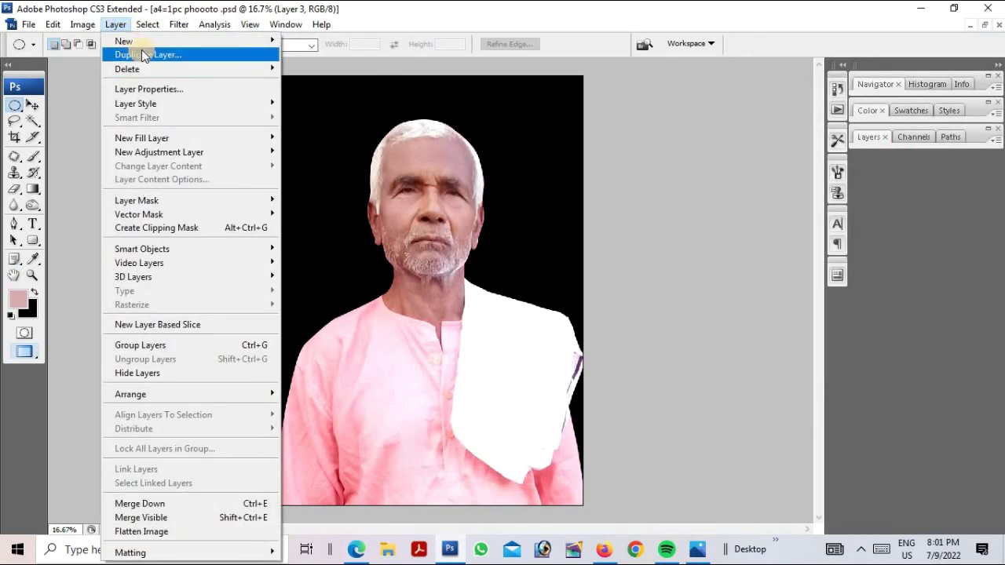
{"action": "mouse_move", "coordinate": [149, 103]}
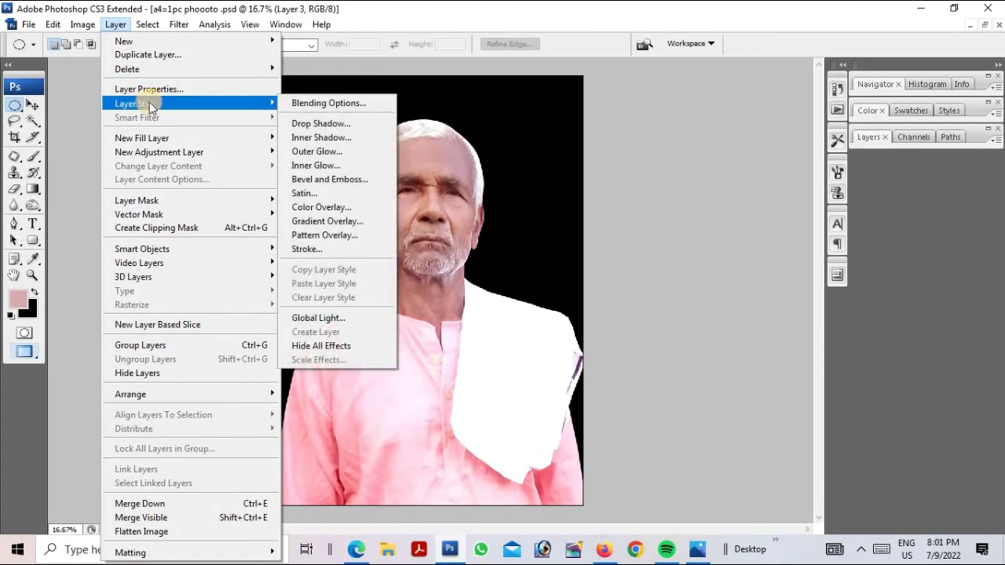
{"action": "left_click", "coordinate": [320, 207]}
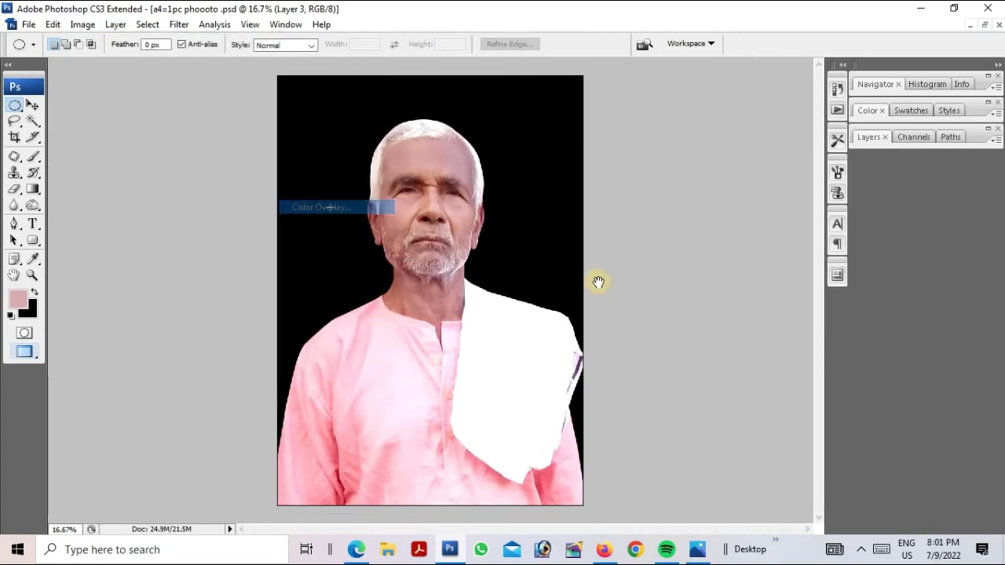
{"action": "left_click", "coordinate": [897, 142]}
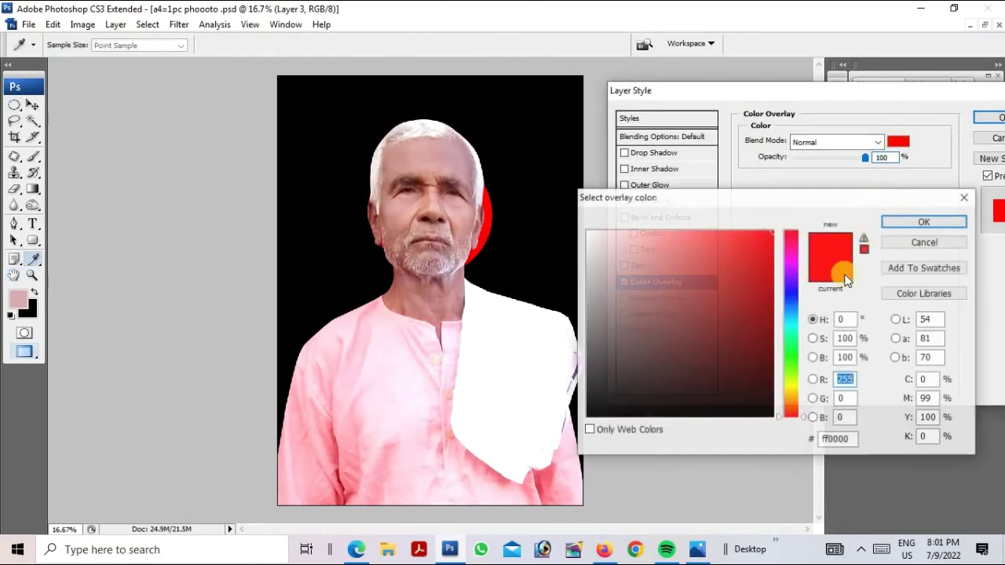
{"action": "left_click", "coordinate": [786, 317]}
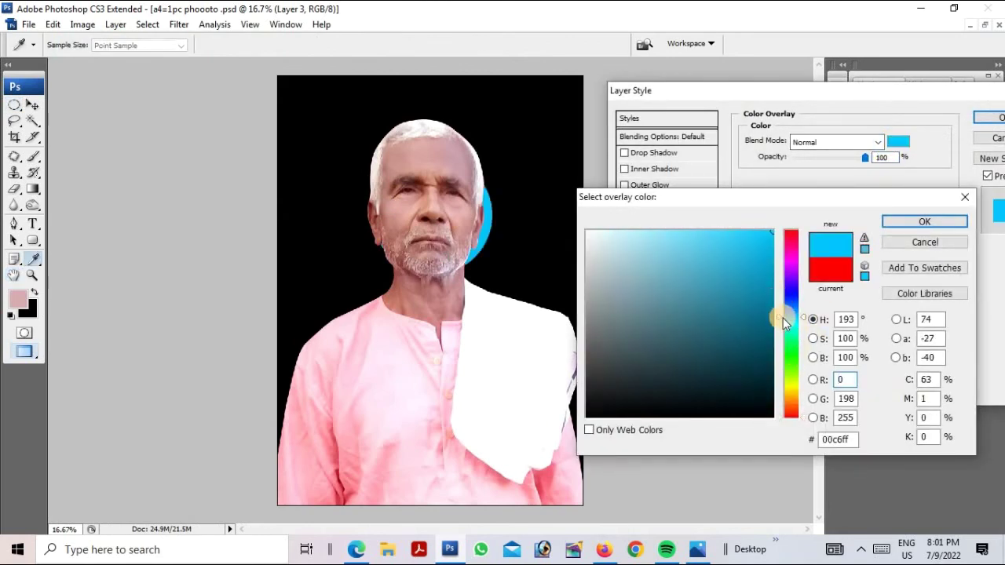
{"action": "left_click", "coordinate": [789, 331]}
{"action": "left_click_drag", "start_coordinate": [790, 333], "coordinate": [794, 321]}
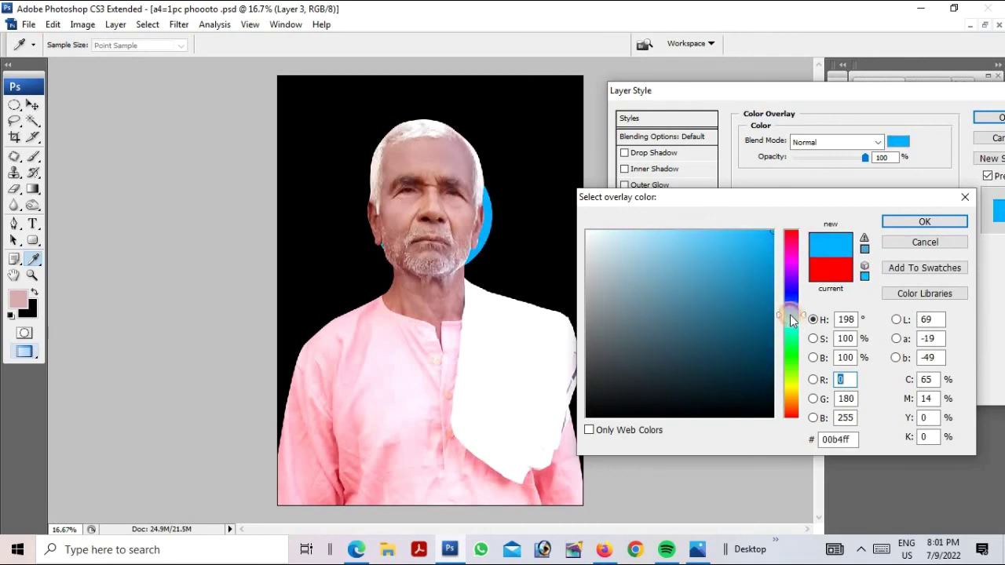
{"action": "key", "text": "Return"}
{"action": "key", "text": "Return"}
{"action": "key", "text": "v"}
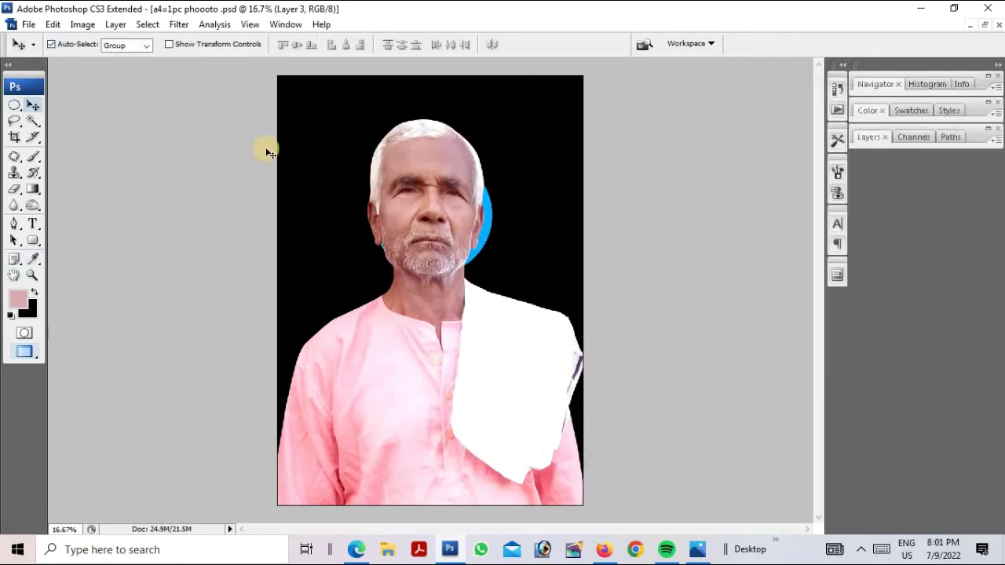
Soften the blue ellipse into a glow with a Gaussian Blur of 250 pixels radius
{"action": "left_click", "coordinate": [179, 25]}
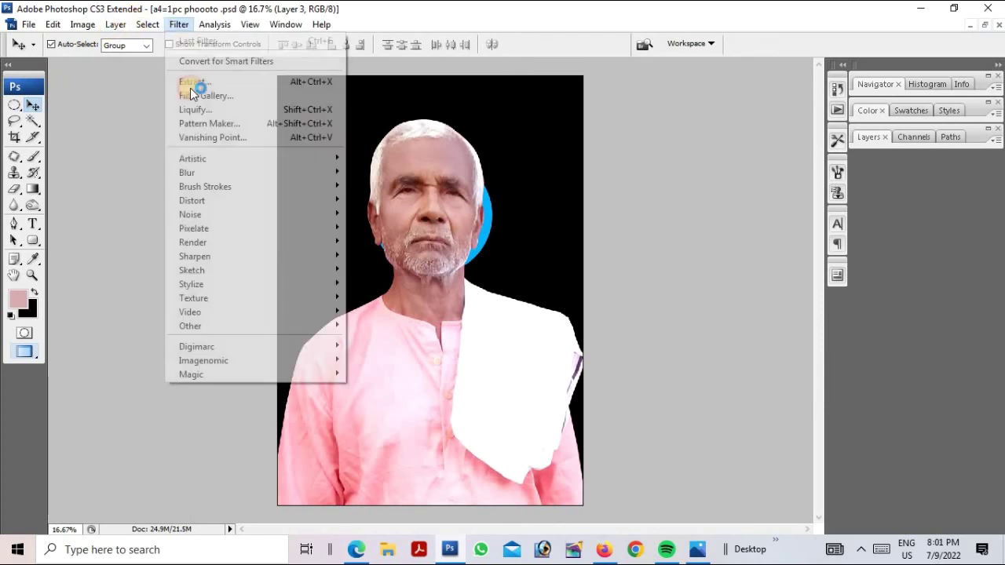
{"action": "mouse_move", "coordinate": [251, 172]}
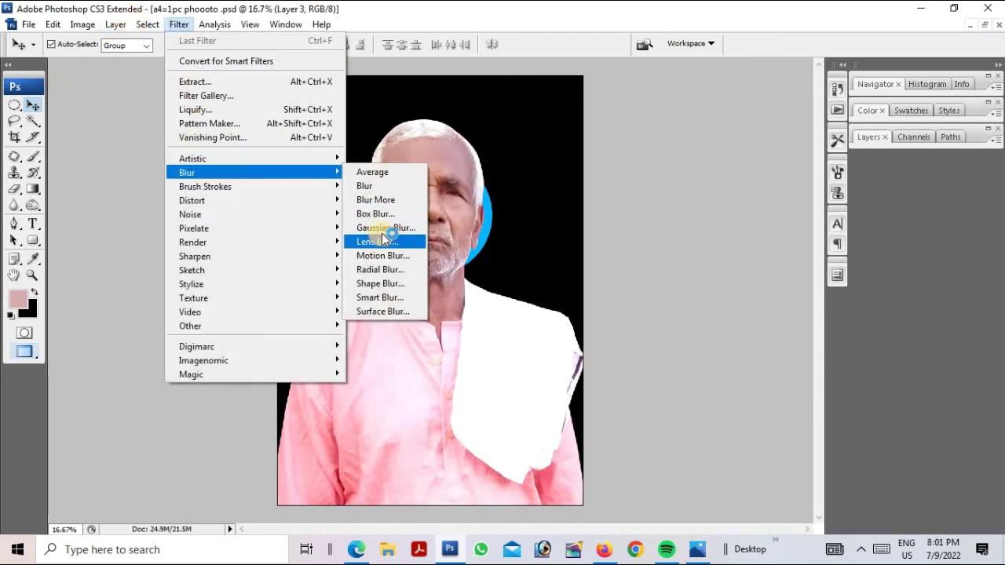
{"action": "left_click", "coordinate": [372, 229]}
{"action": "left_click", "coordinate": [768, 152]}
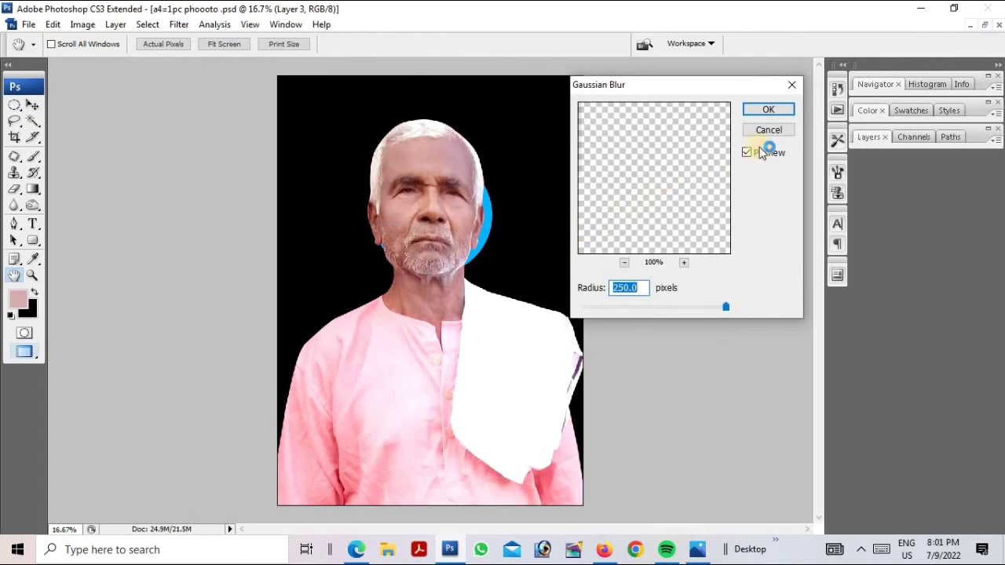
{"action": "left_click", "coordinate": [768, 109]}
{"action": "key", "text": "v"}
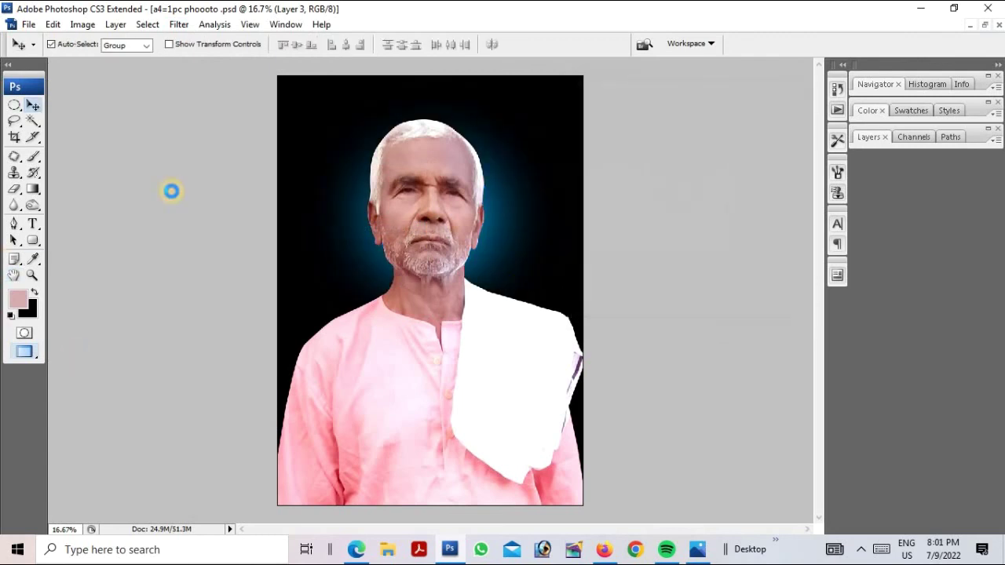
Enlarge the blue glow around its centre so it spreads across the background behind the man's head and shoulders
{"action": "key", "text": "ctrl+t"}
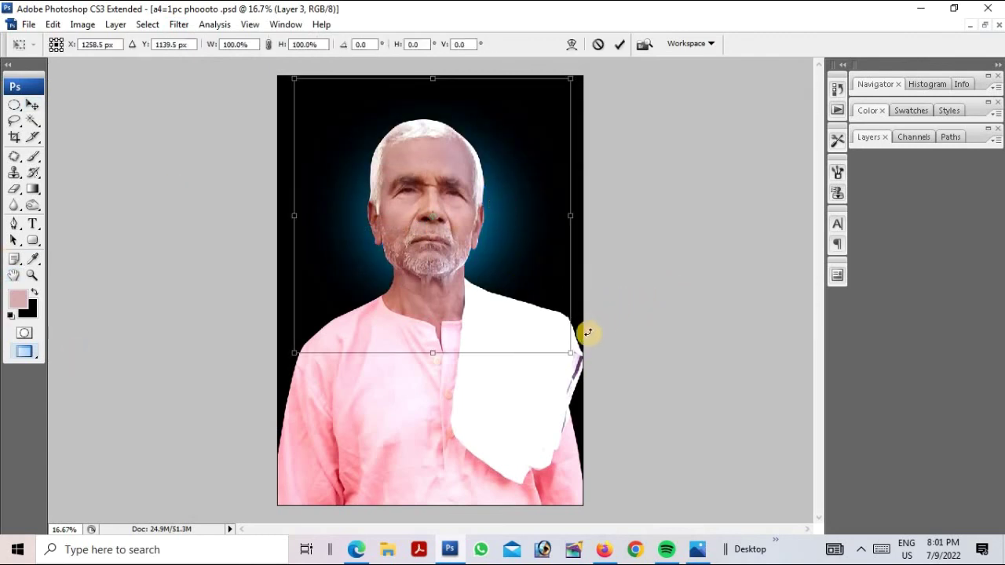
{"action": "left_click_drag", "start_coordinate": [572, 353], "coordinate": [671, 466]}
{"action": "key", "text": "Return"}
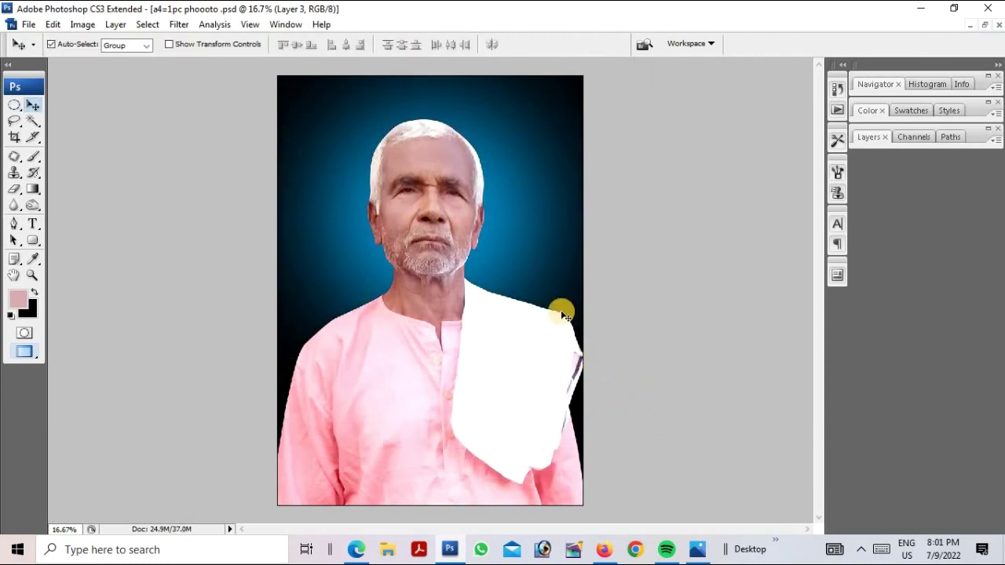
Save the document to the Desktop as a layered Photoshop file named "a4=1pc phoooto final print"
{"action": "key", "text": "ctrl+shift+s"}
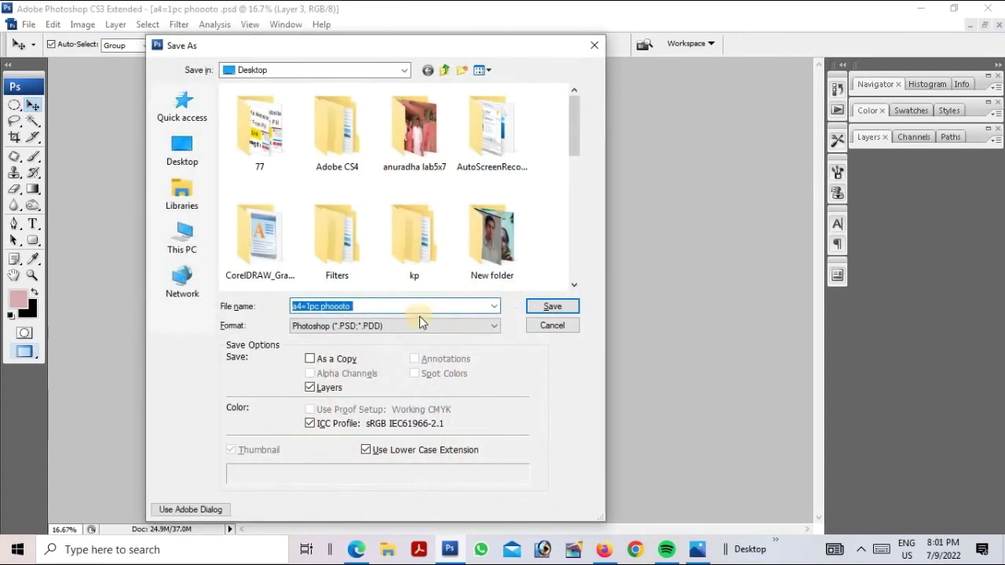
{"action": "left_click", "coordinate": [412, 306]}
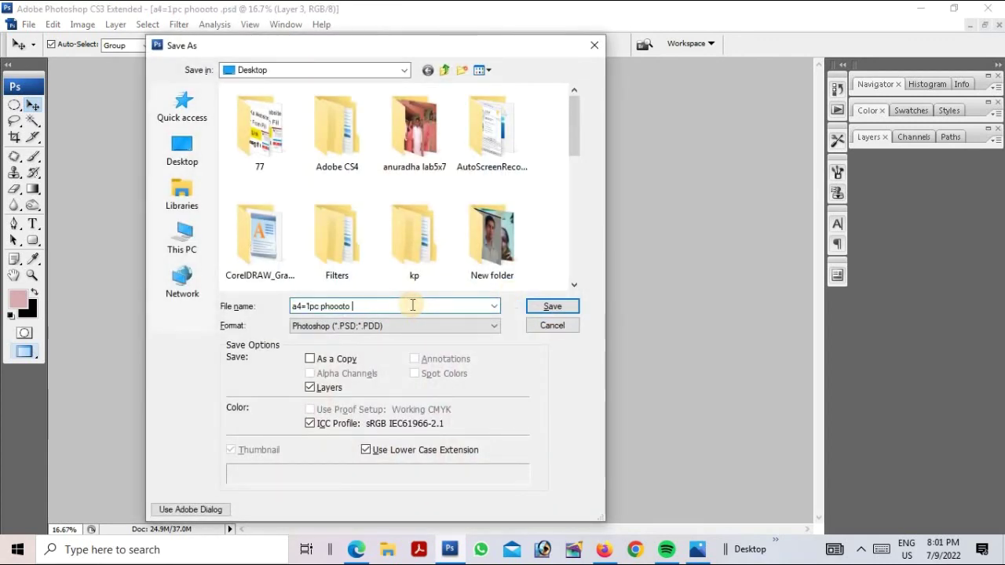
{"action": "type", "text": "final"}
{"action": "left_click_drag", "start_coordinate": [395, 307], "coordinate": [351, 348]}
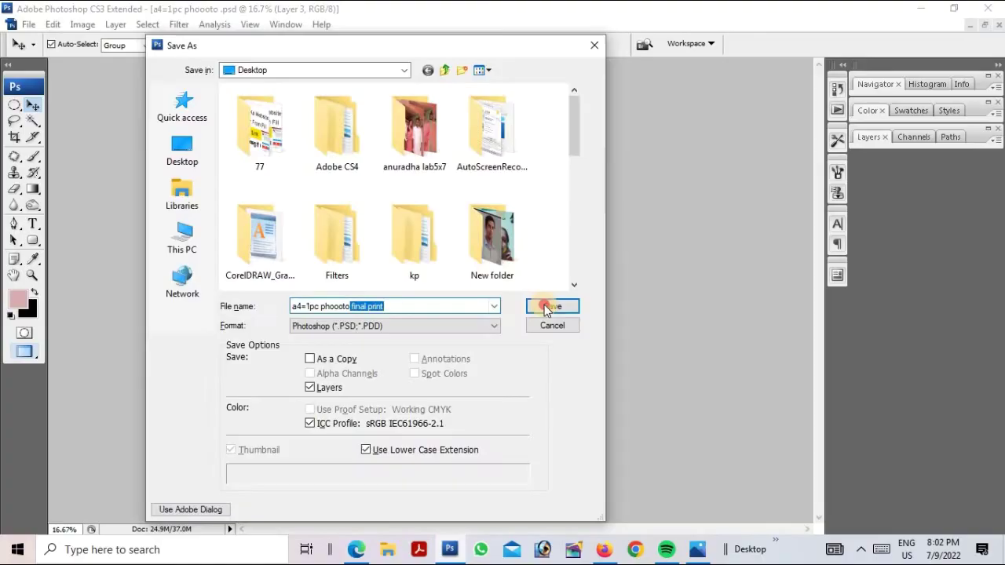
{"action": "left_click", "coordinate": [558, 304]}
{"action": "left_click", "coordinate": [669, 176]}
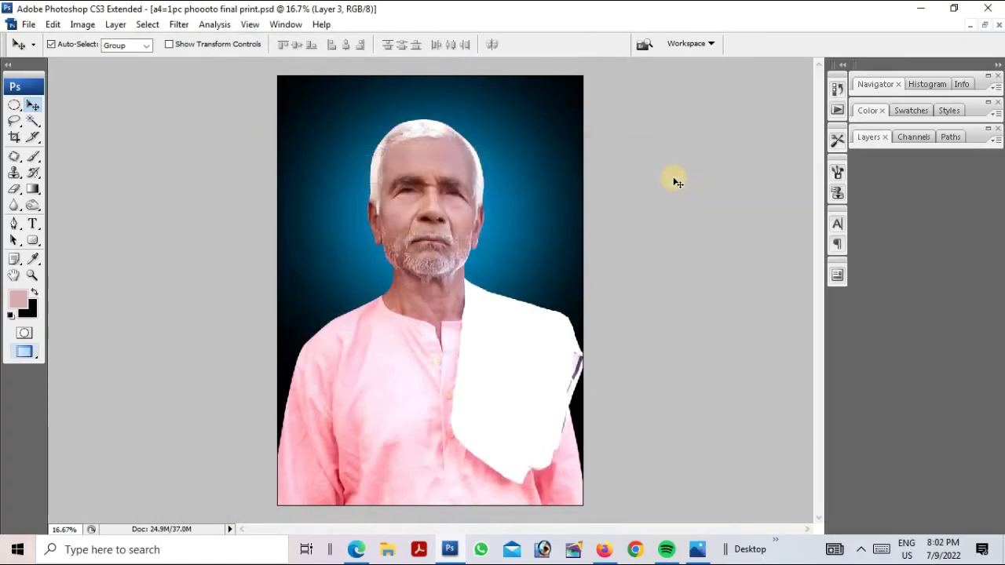